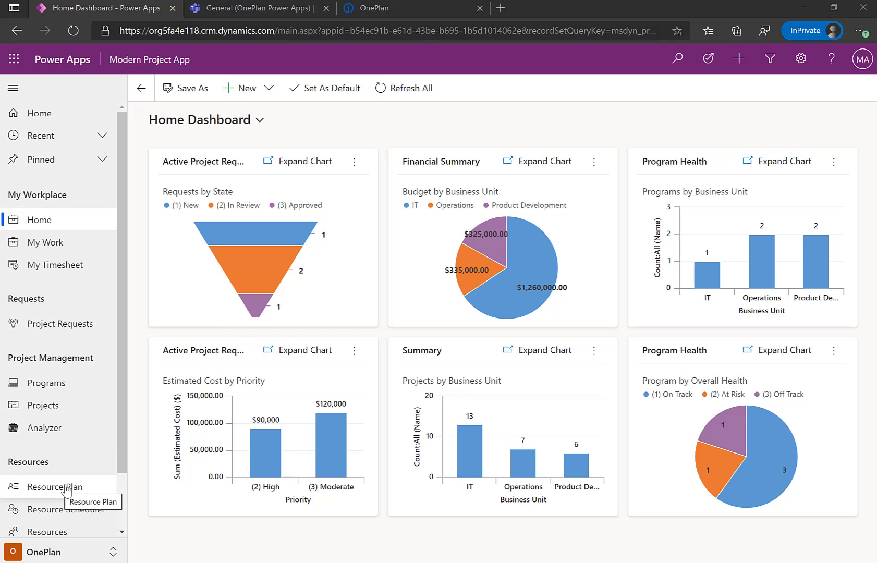
# Create a new project record and name it Microsoft Teams Integration.
pyautogui.click(62, 407)
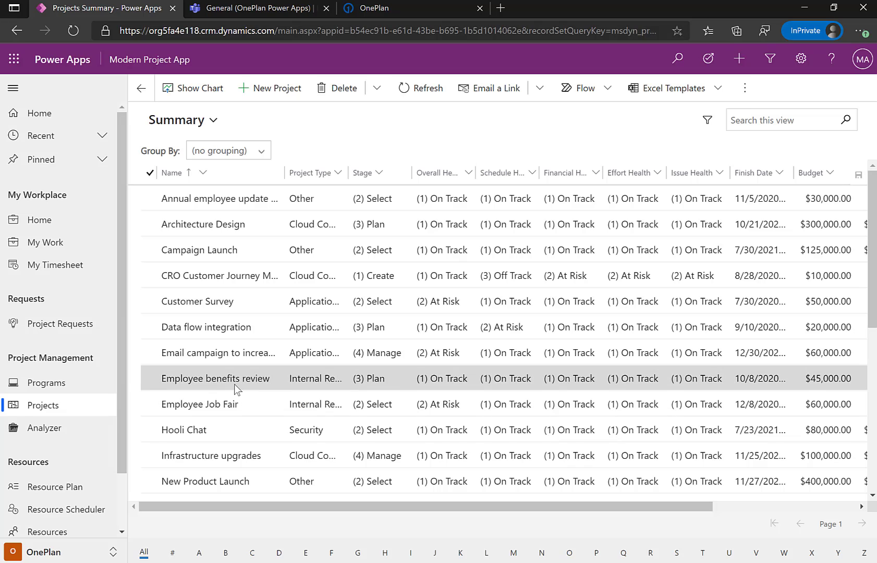
pyautogui.click(278, 90)
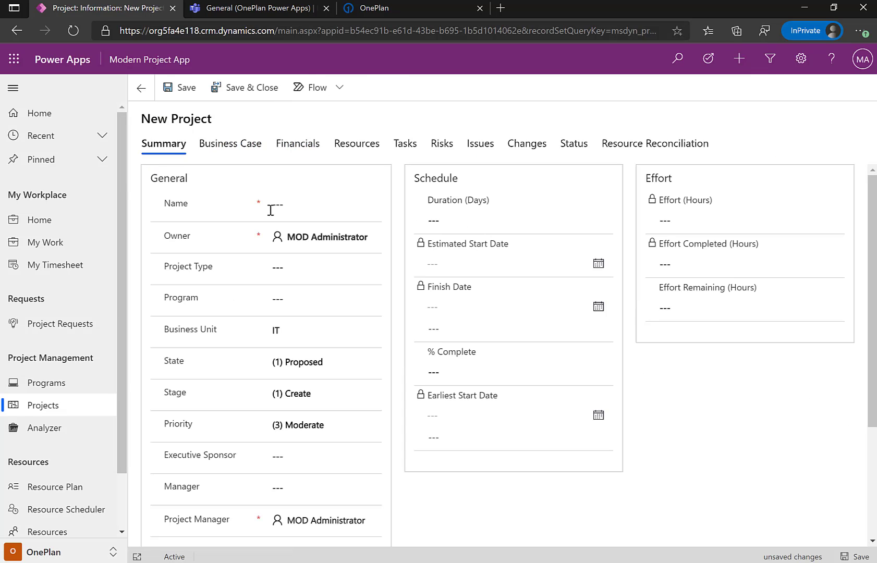
pyautogui.click(282, 209)
pyautogui.write('Microsoft Teams Integrat')
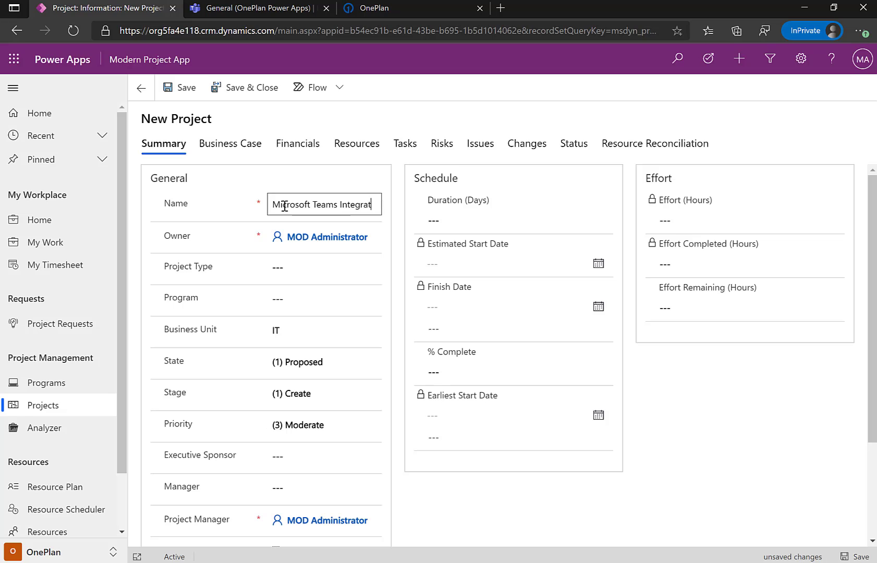
pyautogui.write('ion')
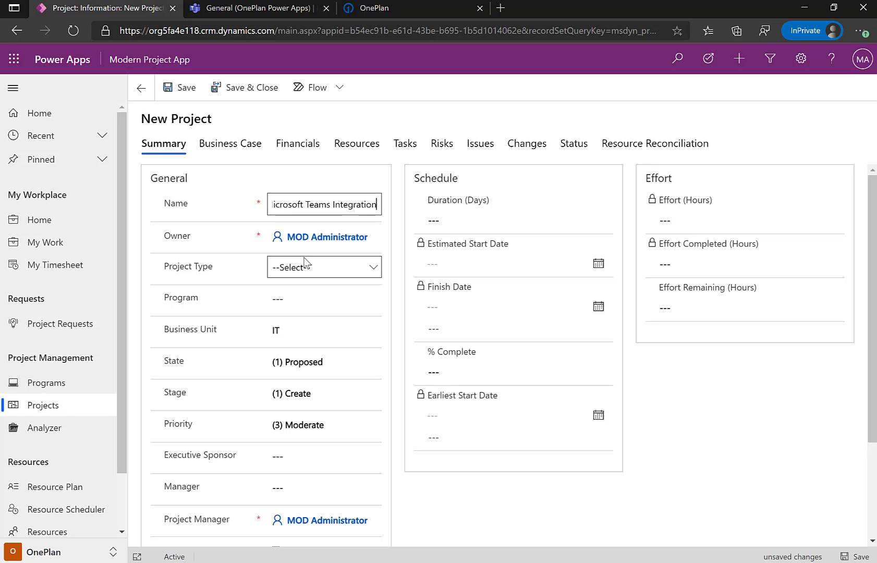
# Set the project type to Application Development and assign the project to the Cloud Infrastructure Upgrade program.
pyautogui.click(305, 268)
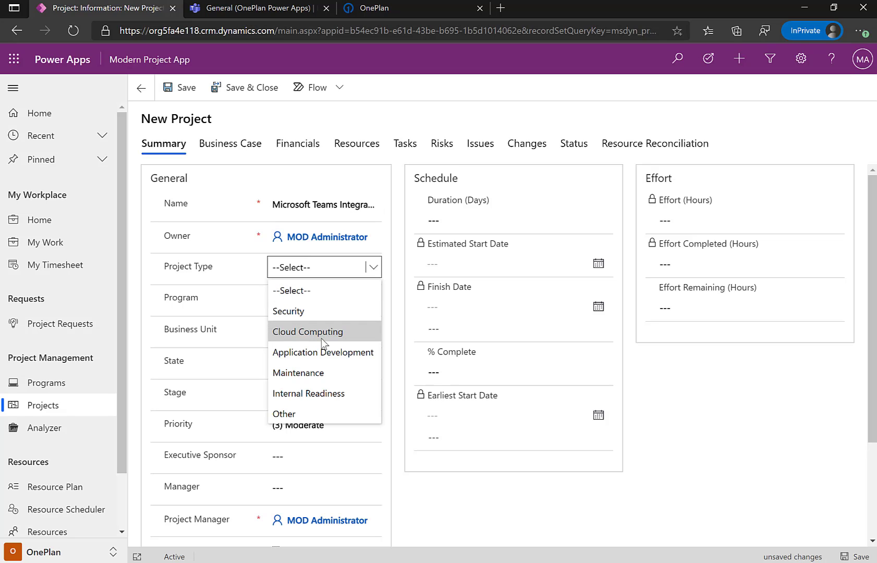
pyautogui.click(316, 355)
pyautogui.click(302, 299)
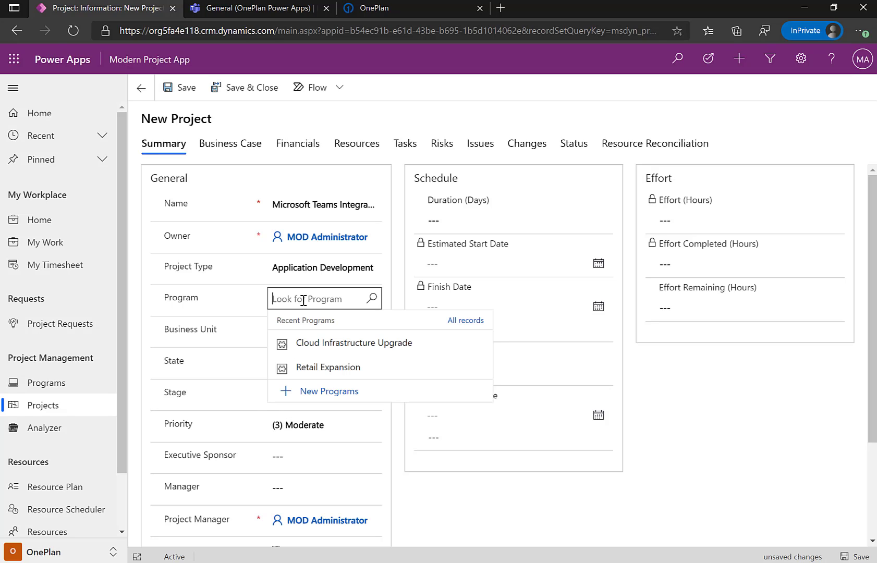
pyautogui.click(320, 349)
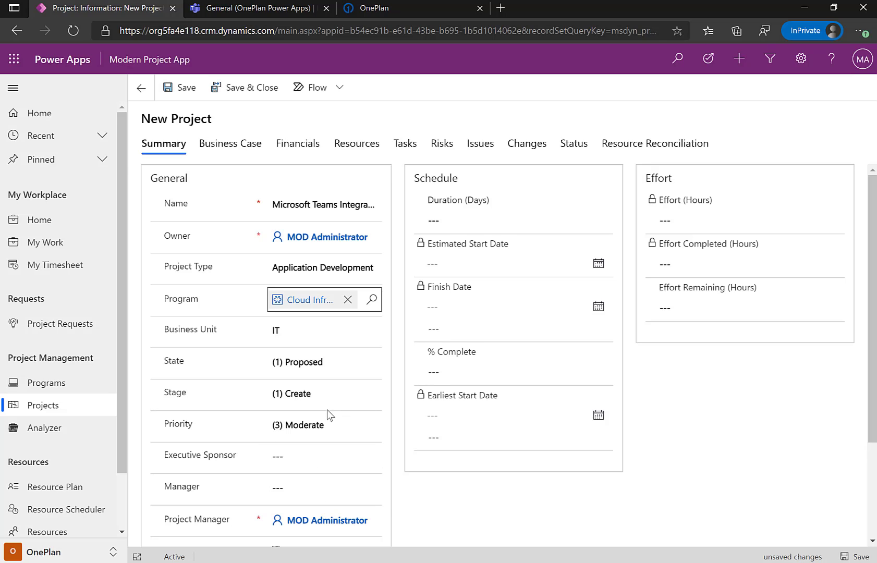
# Set Use OnePlan to Yes for the new project and save the record.
pyautogui.scroll(-3, 327, 410)
pyautogui.scroll(-1, 327, 419)
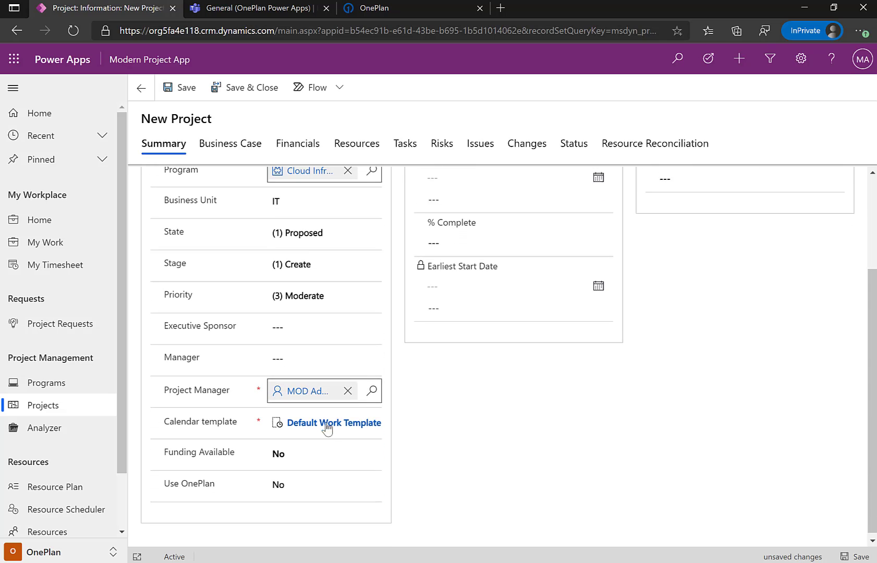
pyautogui.click(323, 483)
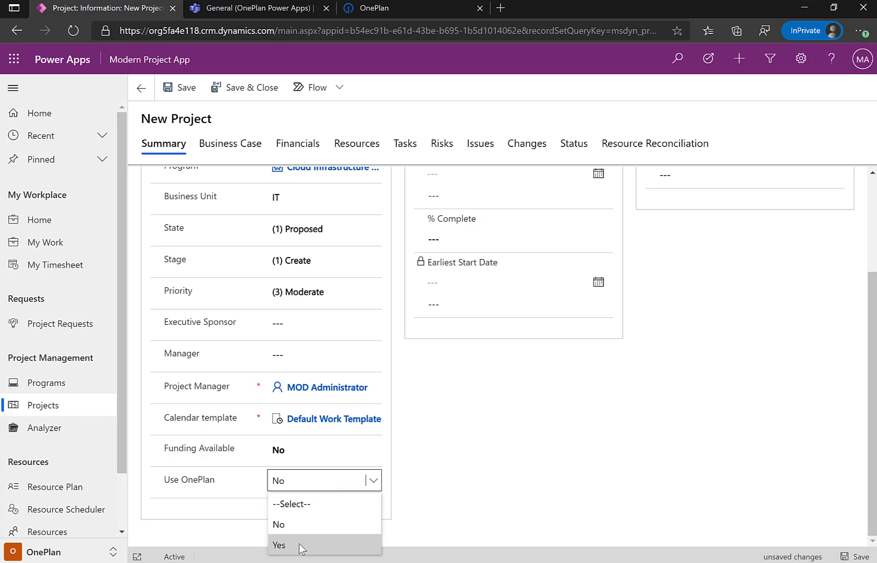
pyautogui.click(299, 544)
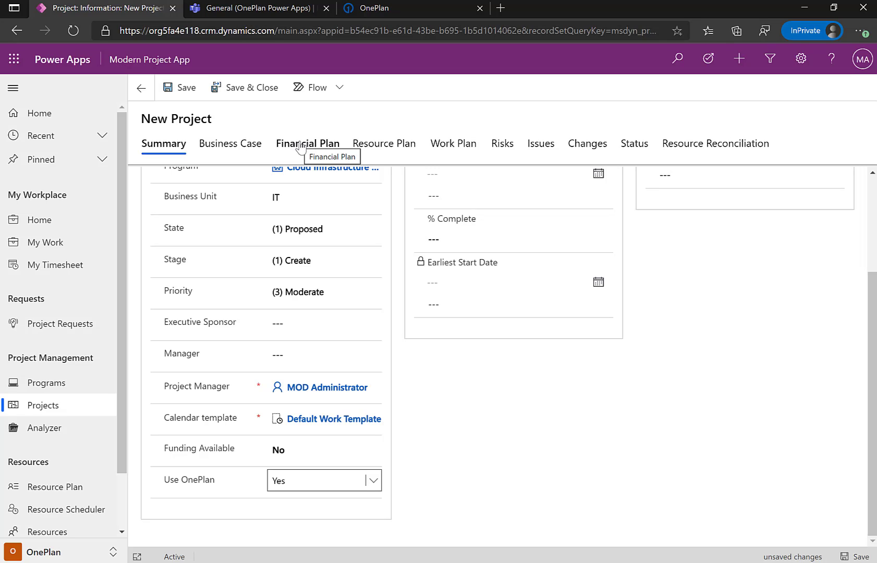
pyautogui.scroll(2, 369, 291)
pyautogui.scroll(1, 369, 290)
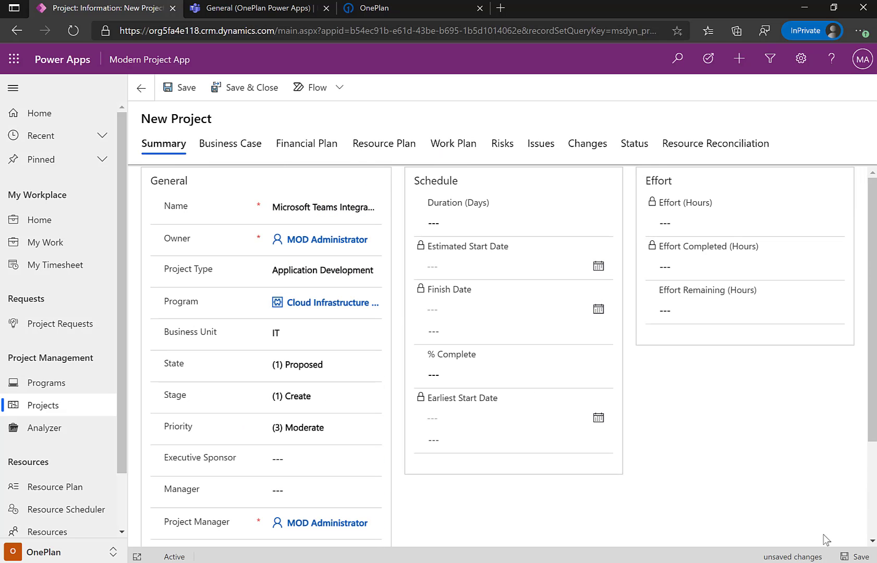
pyautogui.click(861, 557)
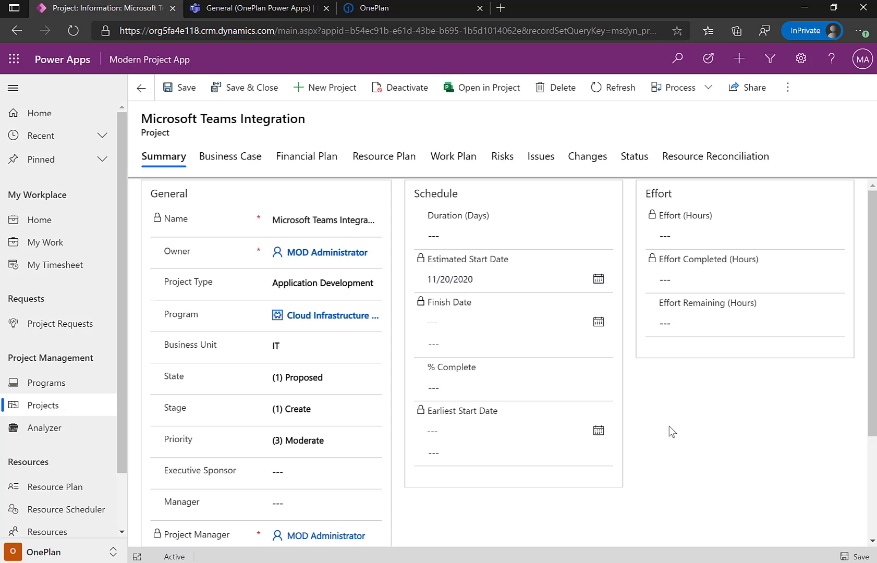
# Create the project's work plan with a Project Professional connection, using the Software Development template.
pyautogui.click(457, 161)
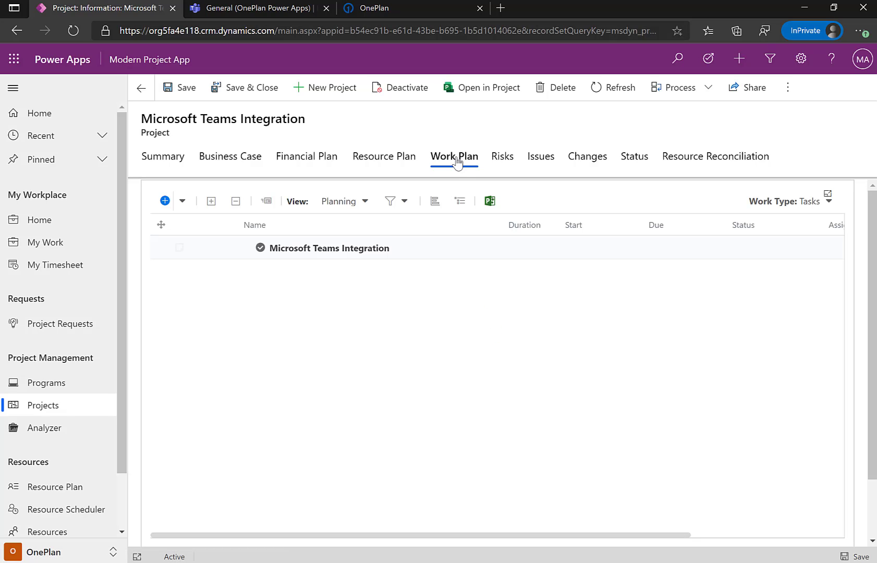
pyautogui.click(489, 205)
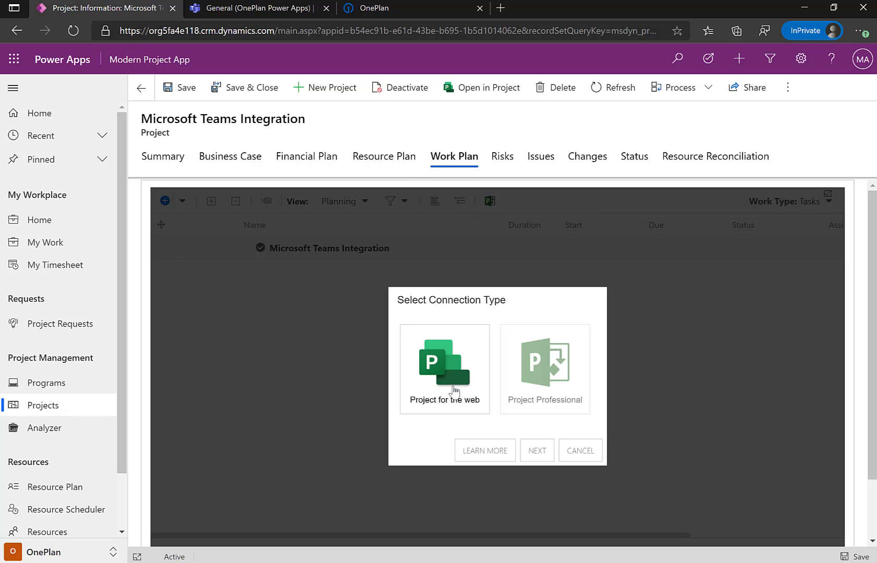
pyautogui.click(534, 397)
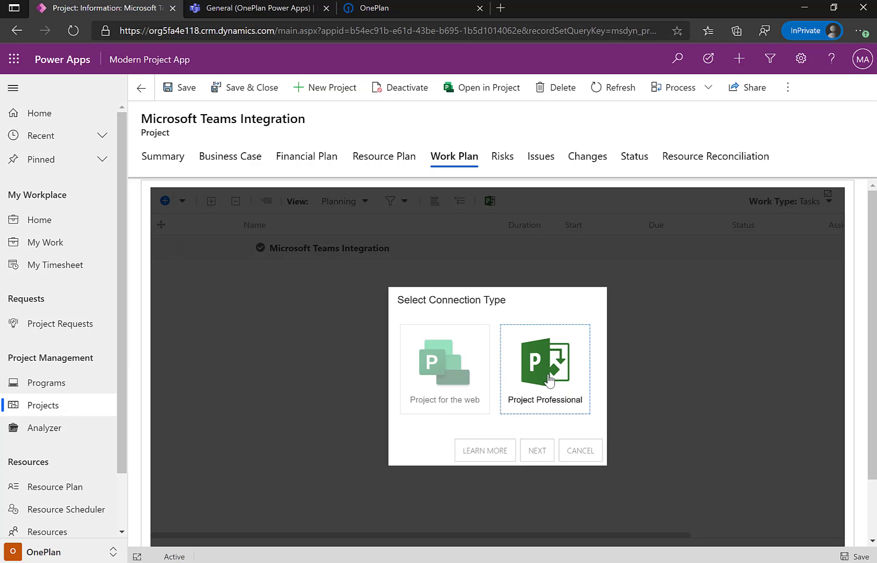
pyautogui.click(536, 458)
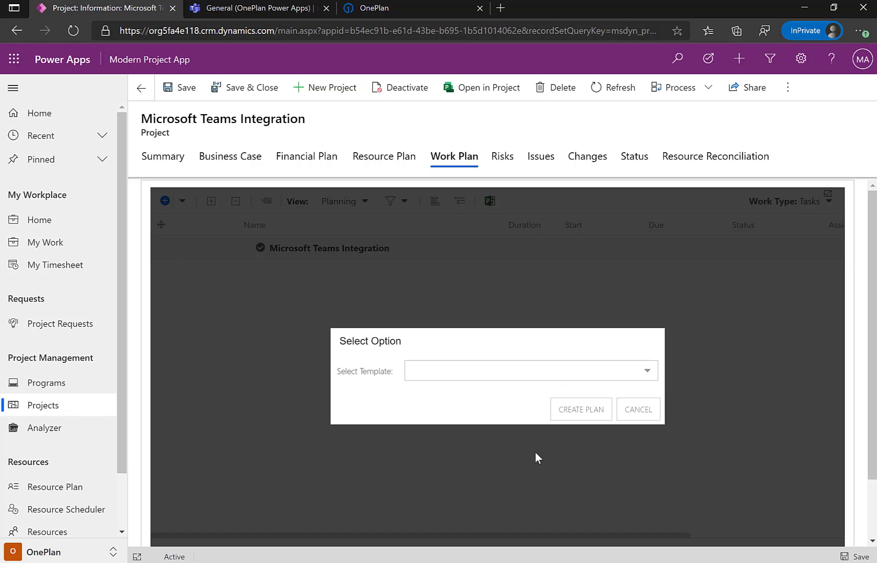
pyautogui.click(585, 367)
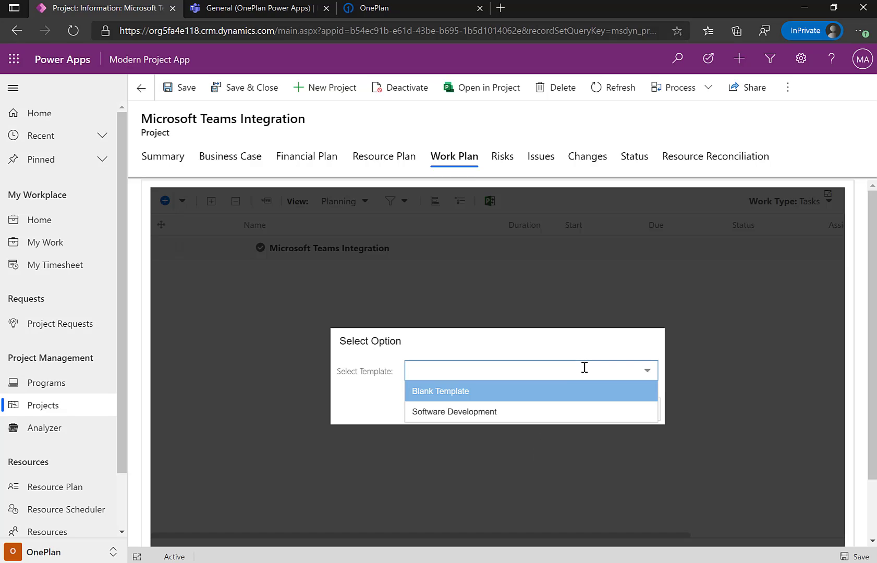
pyautogui.click(493, 416)
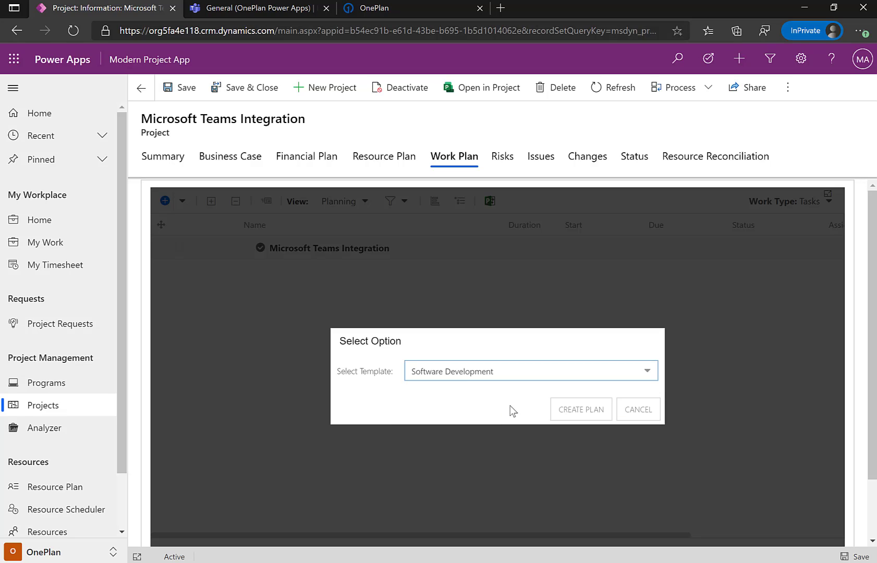
pyautogui.click(580, 412)
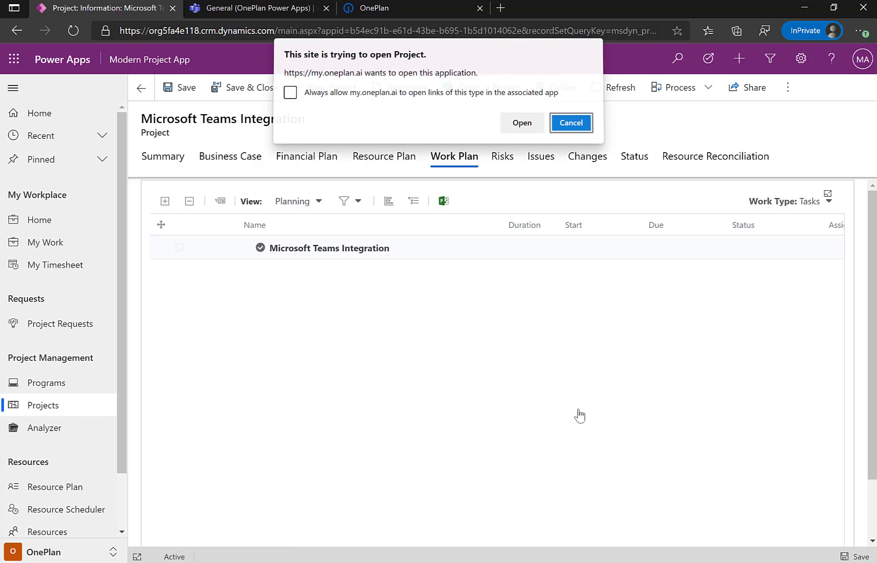
# Allow Microsoft Teams Integration.mpp to open in Microsoft Project and switch to its window.
pyautogui.click(514, 131)
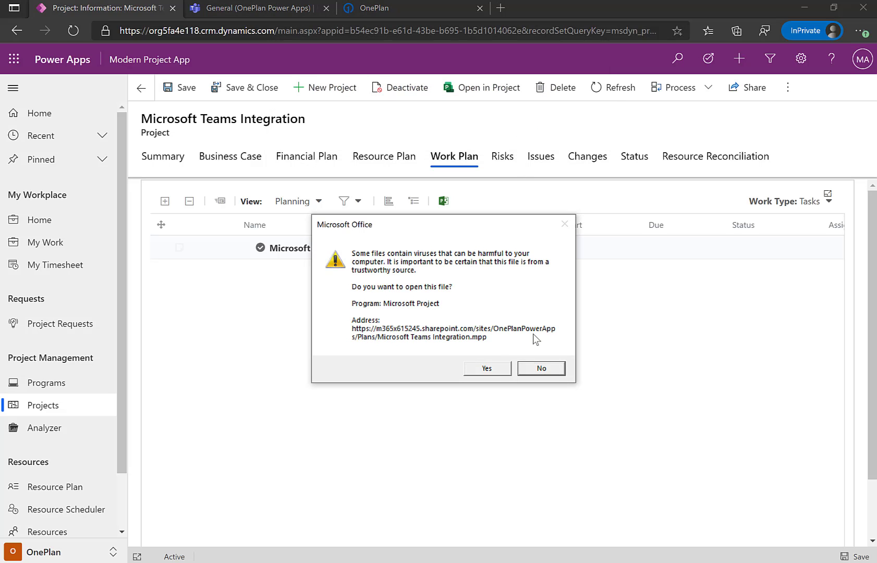
pyautogui.click(496, 368)
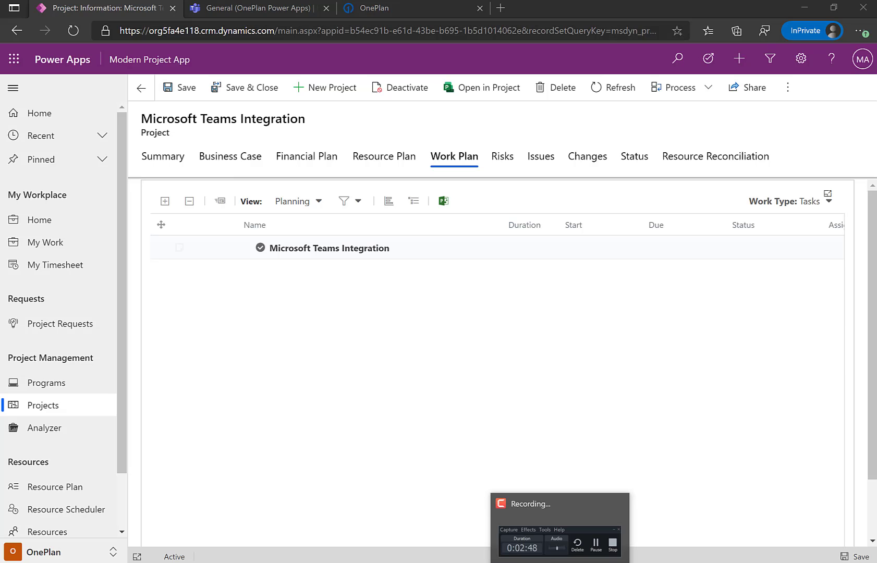
pyautogui.moveTo(580, 562)
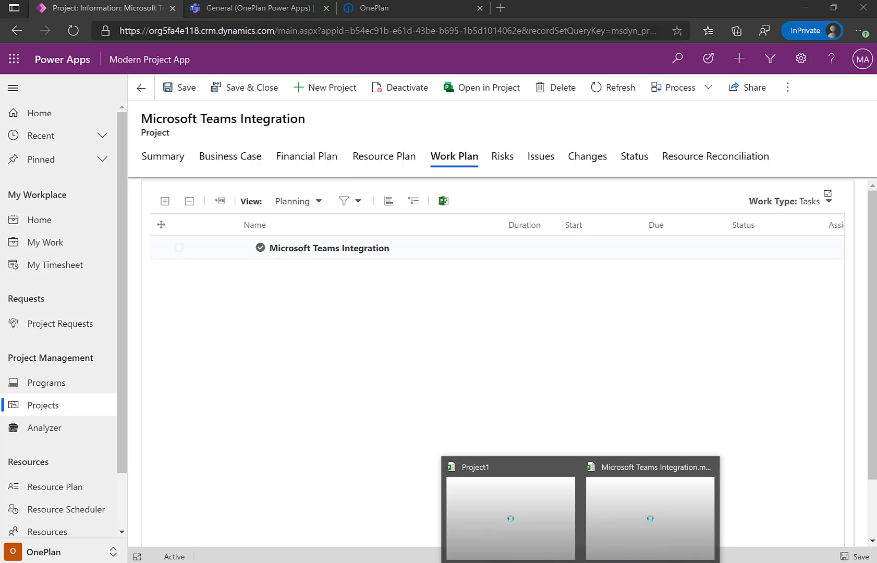
pyautogui.click(643, 538)
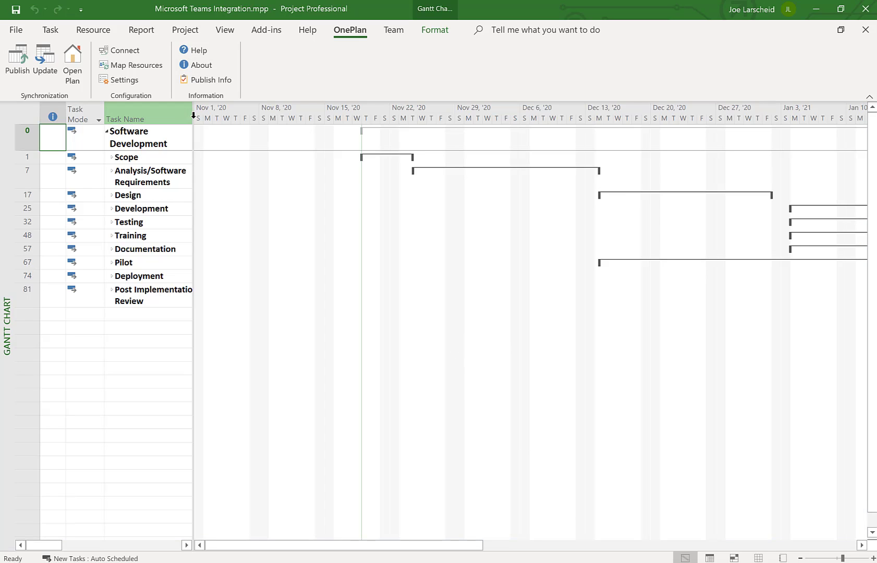
# Widen the task table to show its columns through Resource Names, and expand the Scope and Analysis/Software Requirements summary tasks.
pyautogui.moveTo(194, 116); pyautogui.dragTo(514, 117)
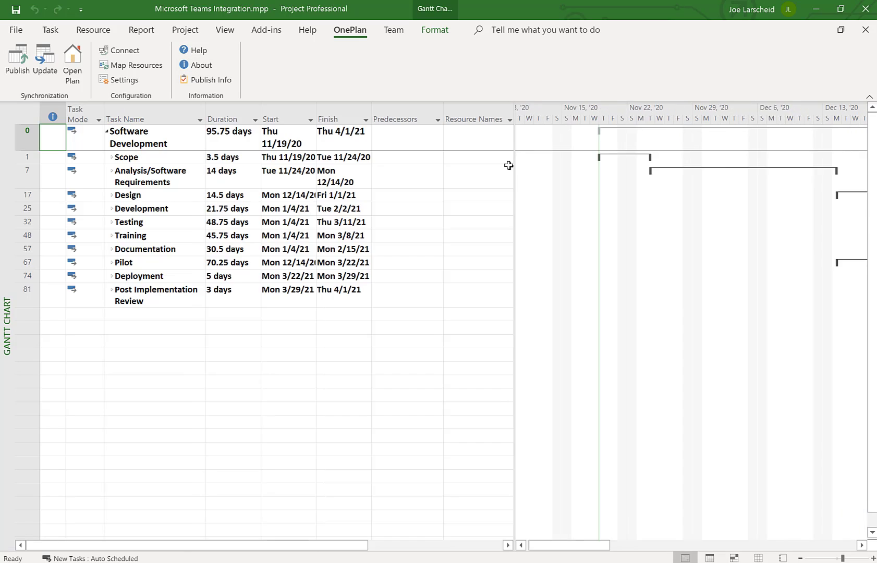
pyautogui.click(111, 157)
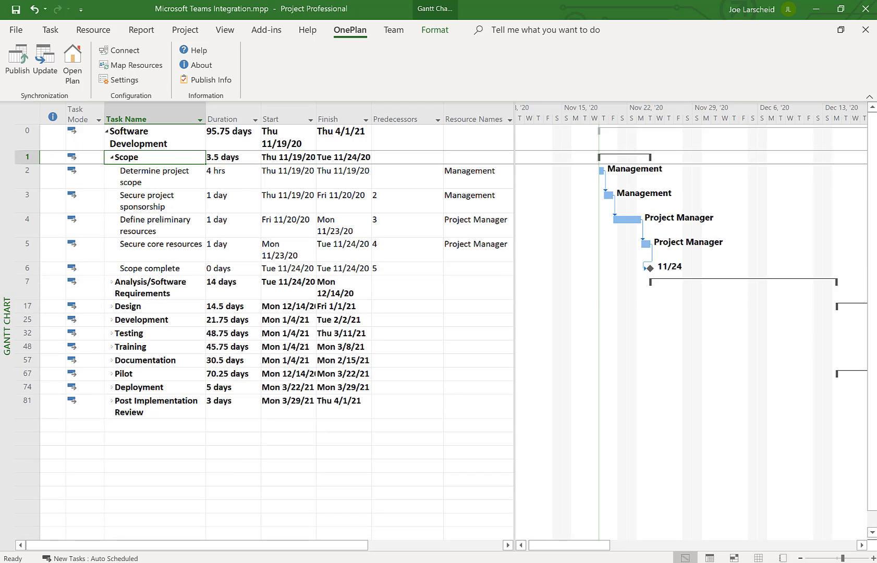
pyautogui.click(111, 281)
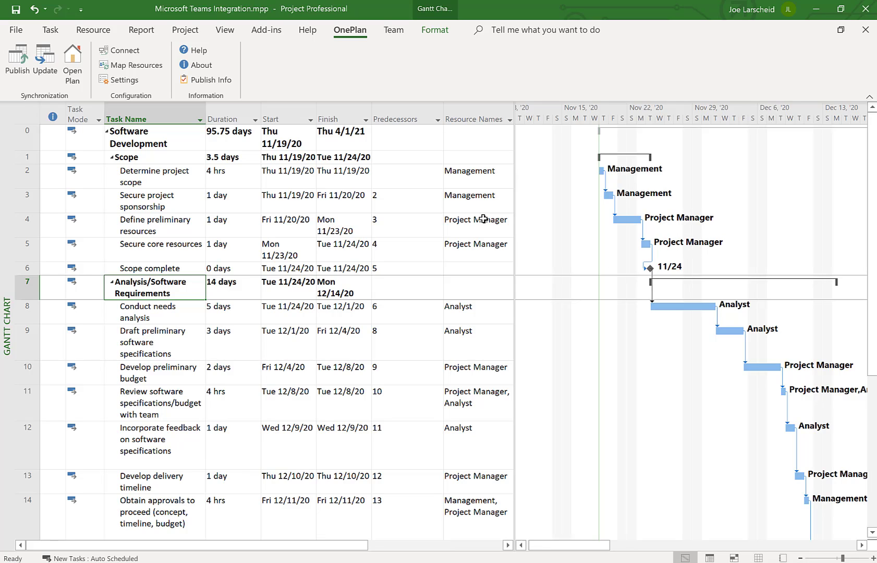
# Set the duration of the Determine project scope task to 7 hrs.
pyautogui.click(238, 183)
pyautogui.scroll(3, 237, 183)
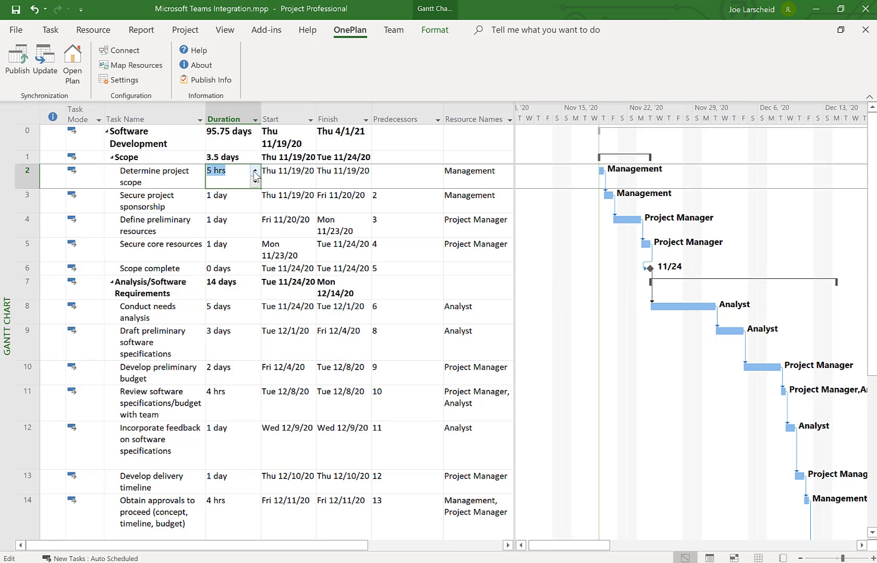
pyautogui.click(235, 200)
# Set the start of Determine project scope to Mon 10/26/20, allowing tasks to start before the project start date.
pyautogui.click(306, 176)
pyautogui.click(310, 176)
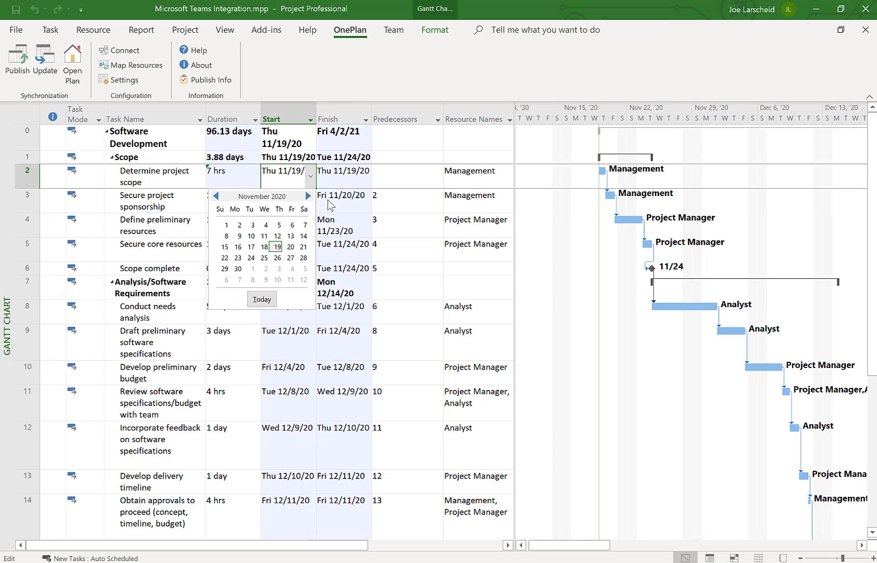
pyautogui.click(216, 197)
pyautogui.click(238, 268)
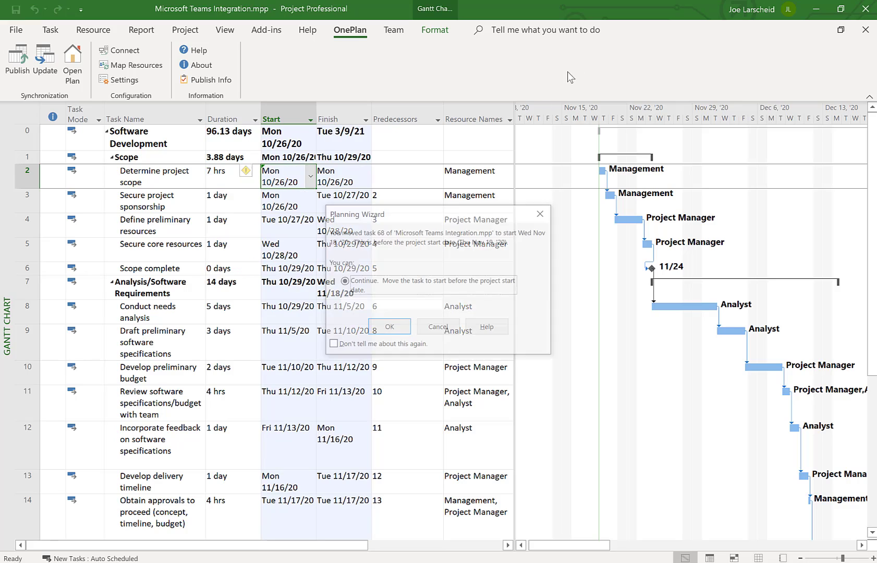
pyautogui.click(389, 329)
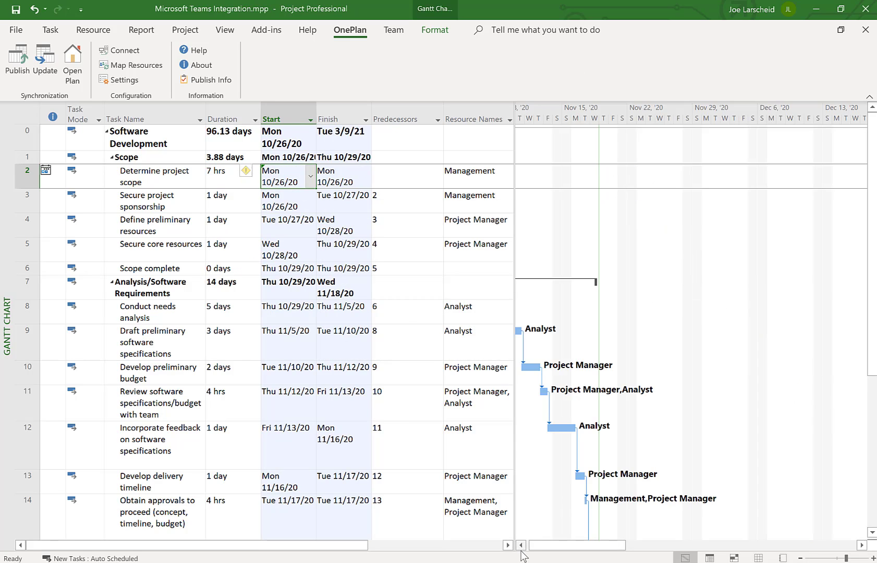
pyautogui.click(520, 545)
pyautogui.click(521, 545)
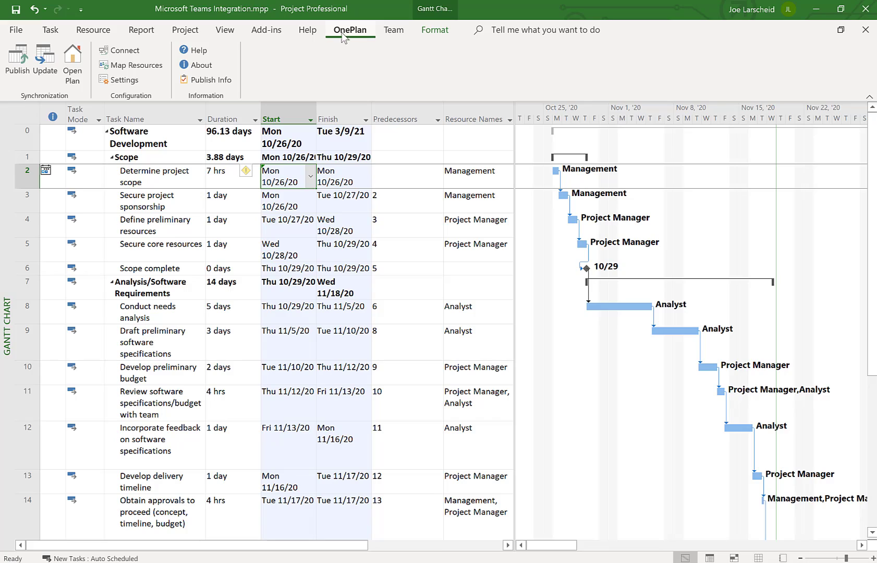
# Start publishing the plan to OnePlan, signing in with the Microsoft account and selecting the OnePlan Power Apps group.
pyautogui.click(16, 77)
pyautogui.click(514, 311)
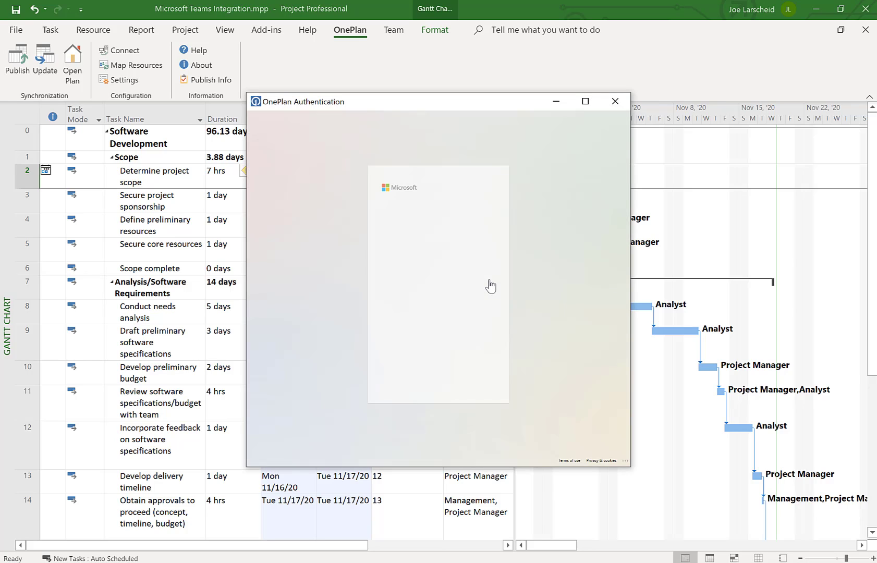
pyautogui.click(454, 249)
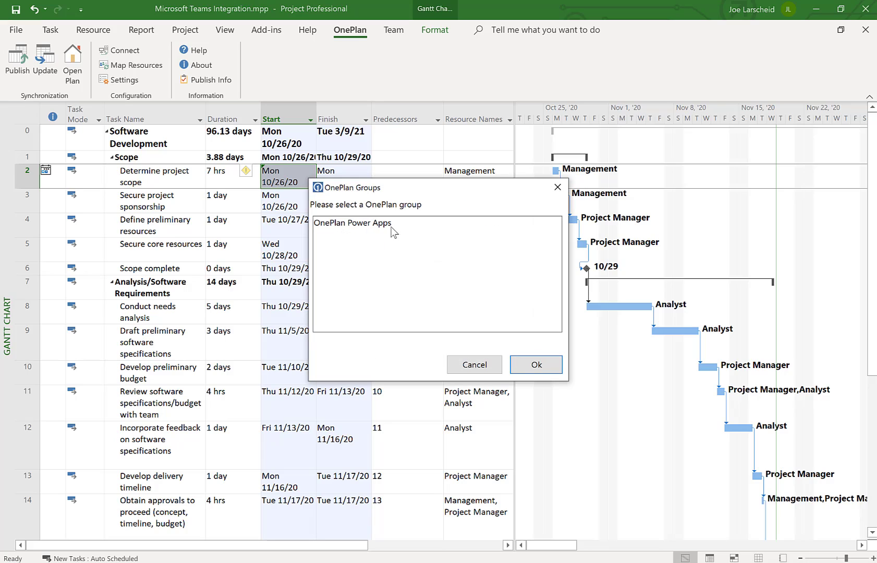
pyautogui.click(392, 224)
pyautogui.click(527, 366)
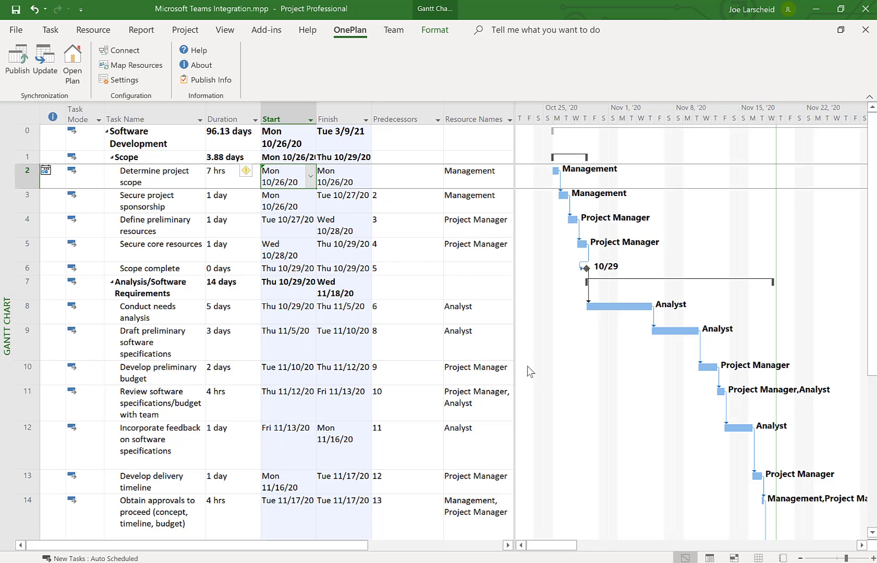
pyautogui.click(420, 306)
pyautogui.click(531, 367)
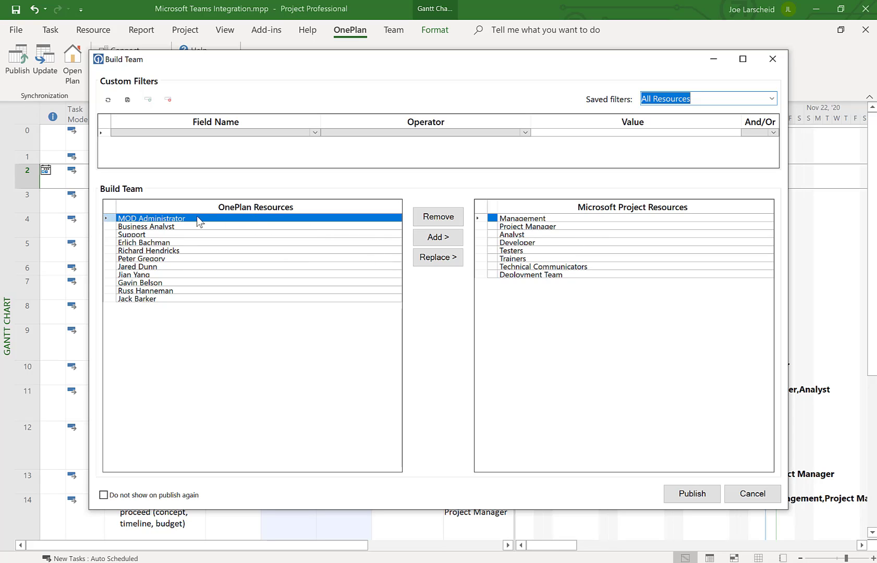
# Replace the Project Manager resource with MOD Administrator, and replace Management and Analyst with the third and fifth people in the original OnePlan resource order.
pyautogui.click(530, 228)
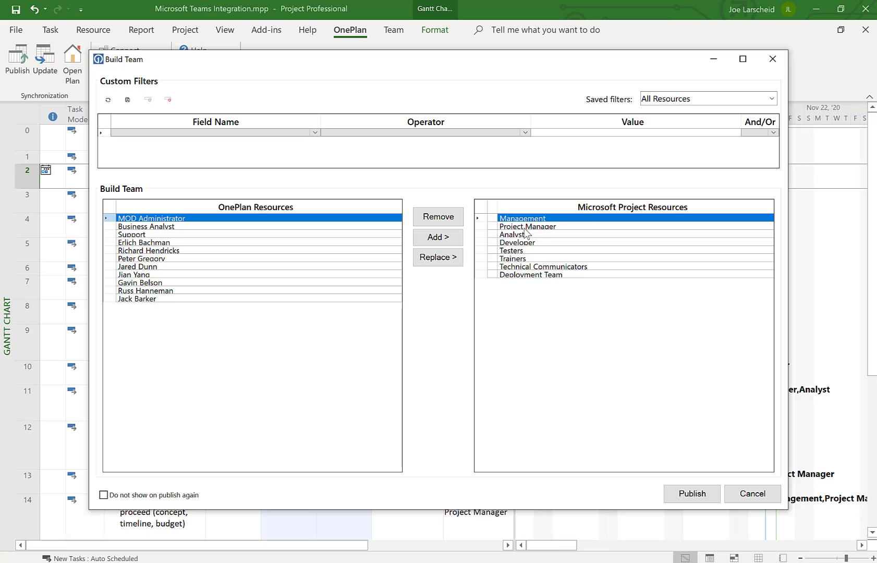
pyautogui.click(443, 258)
pyautogui.click(519, 219)
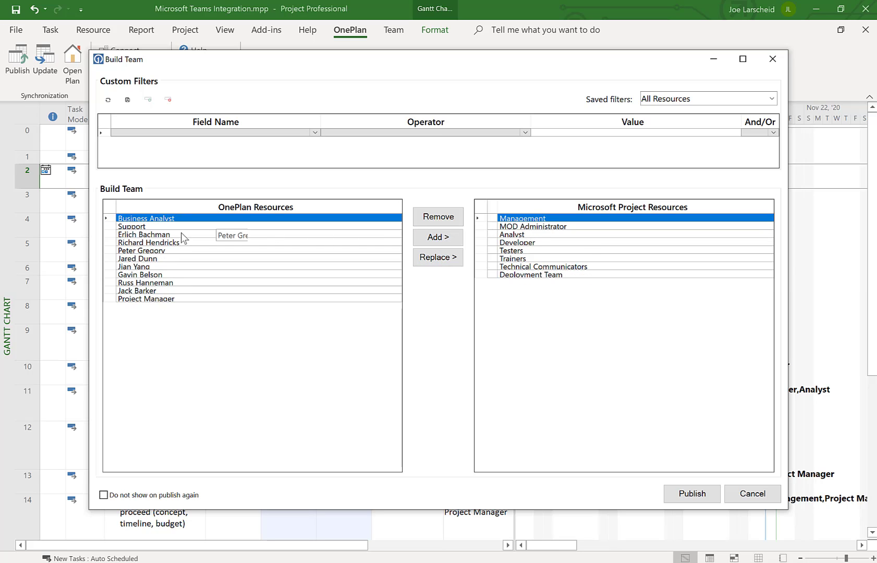
pyautogui.click(181, 234)
pyautogui.click(438, 257)
pyautogui.click(517, 235)
pyautogui.click(176, 243)
pyautogui.click(437, 258)
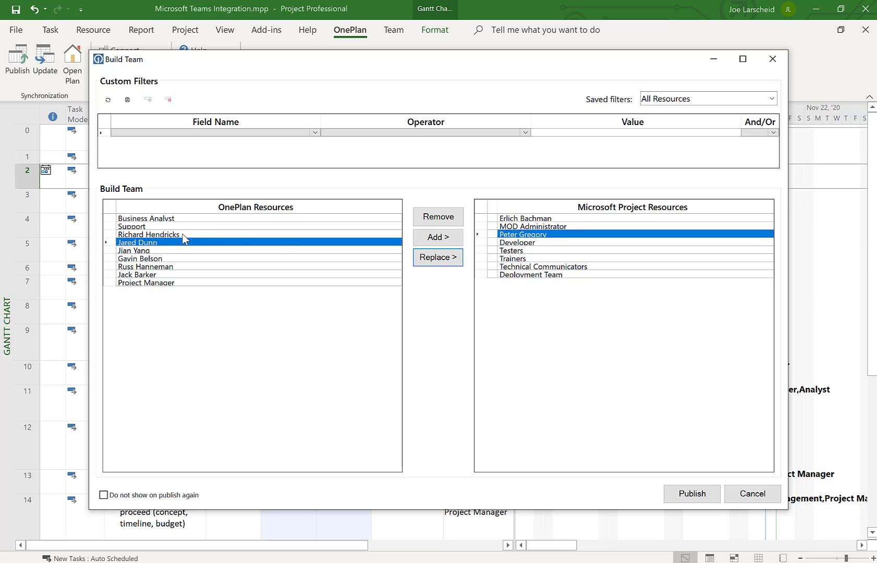
# Replace Developer, Testers, Trainers and Technical Communicators each with a named OnePlan resource, and publish the schedule.
pyautogui.click(183, 235)
pyautogui.click(518, 244)
pyautogui.click(438, 257)
pyautogui.click(167, 251)
pyautogui.click(548, 251)
pyautogui.click(434, 261)
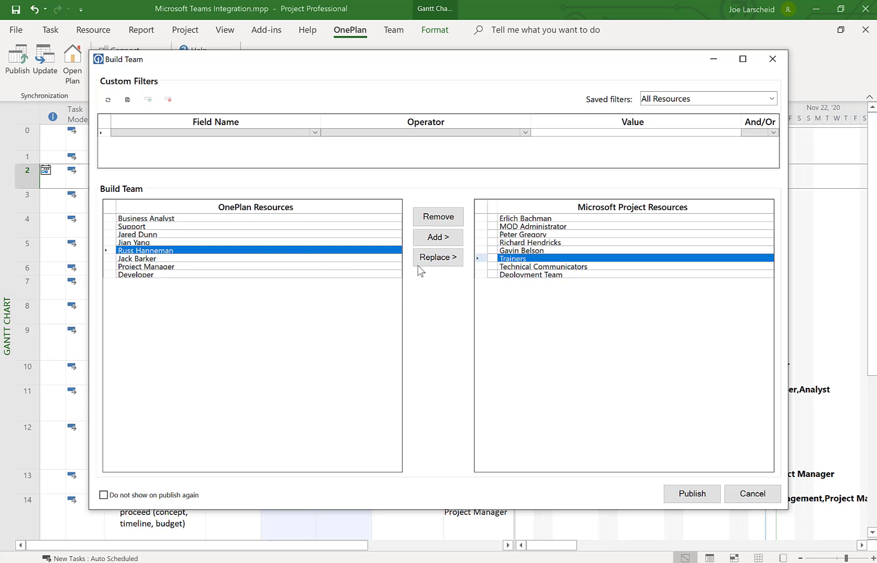
pyautogui.click(441, 257)
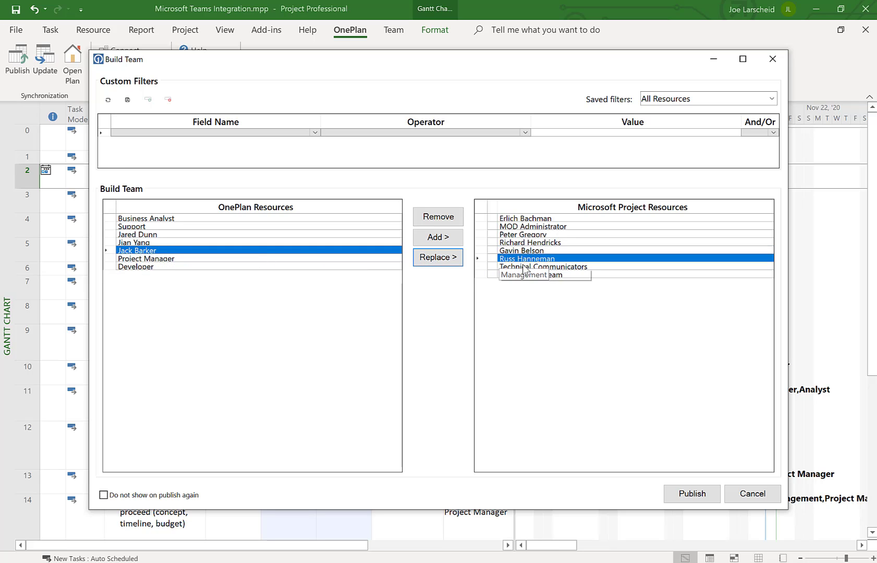
pyautogui.click(451, 258)
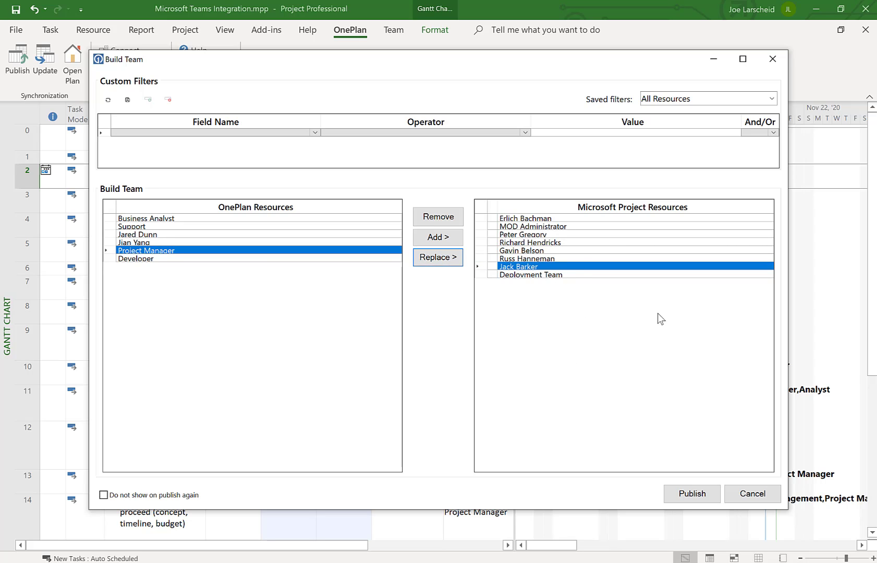
pyautogui.click(693, 494)
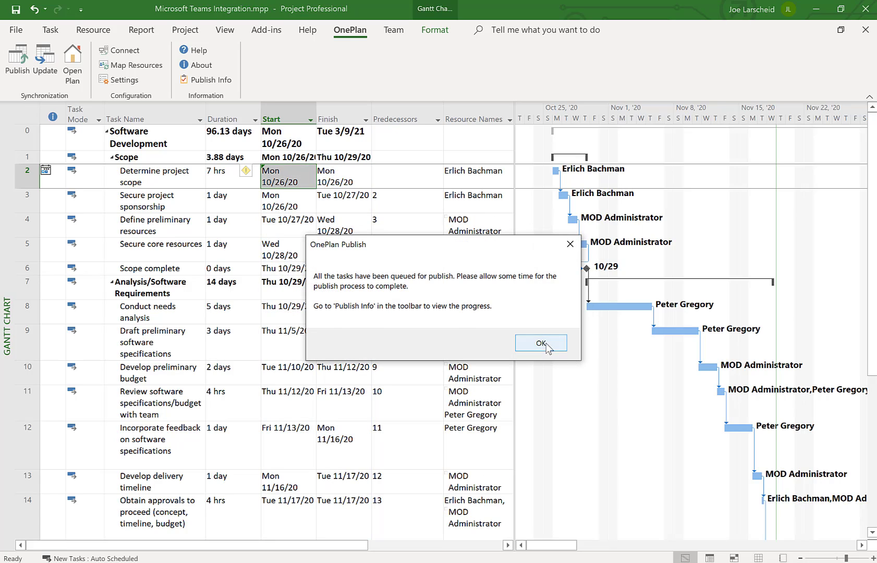
pyautogui.click(546, 342)
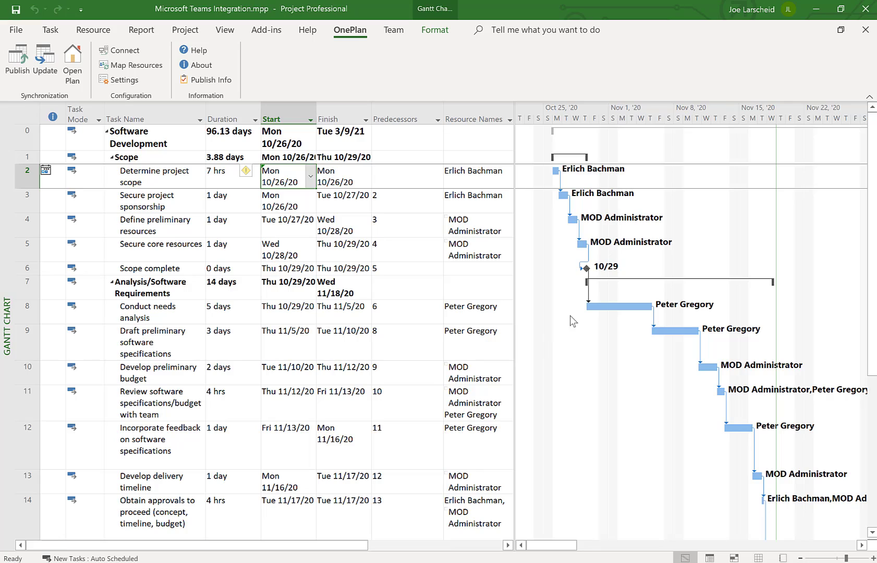
# Switch to Power Apps, refresh the Microsoft Teams Integration project, and check the assigned resources under Scope in its work plan.
pyautogui.click(817, 12)
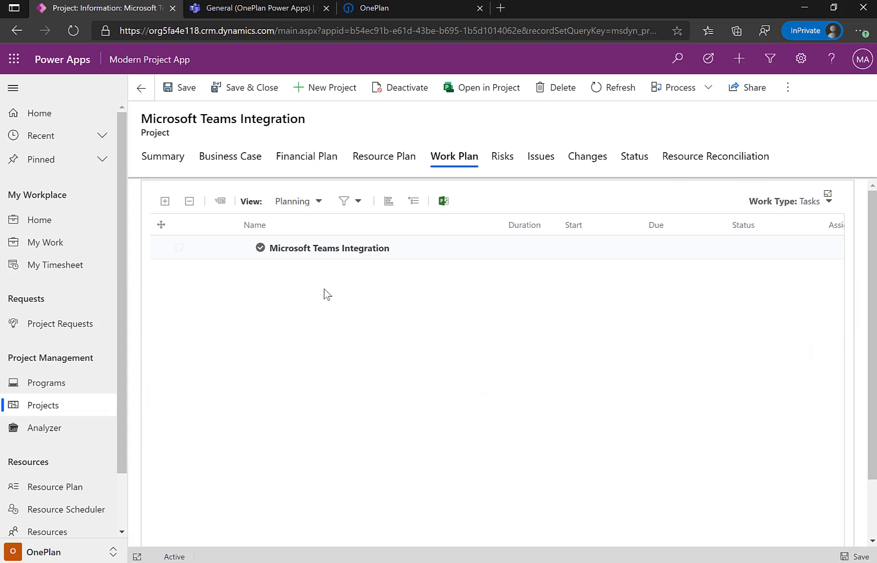
pyautogui.click(615, 100)
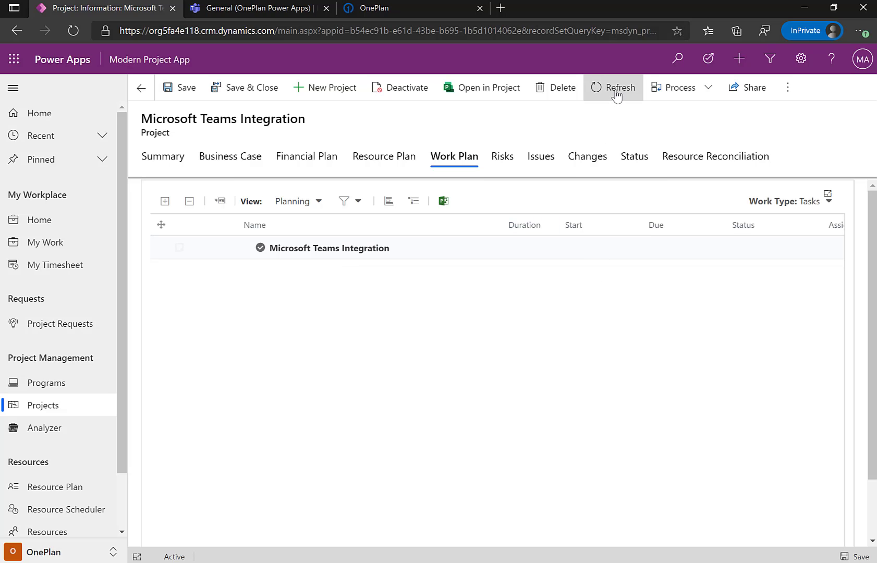
pyautogui.click(454, 158)
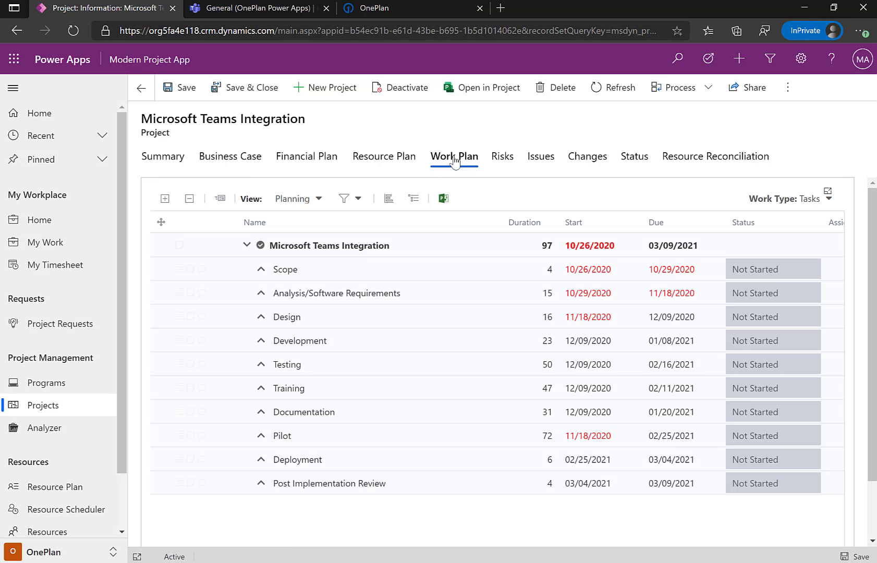
pyautogui.click(261, 270)
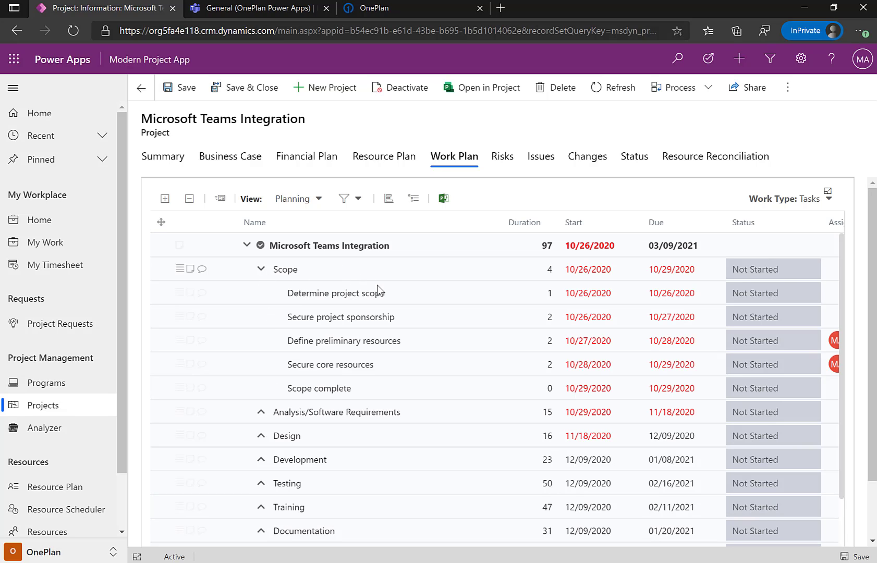
pyautogui.click(13, 89)
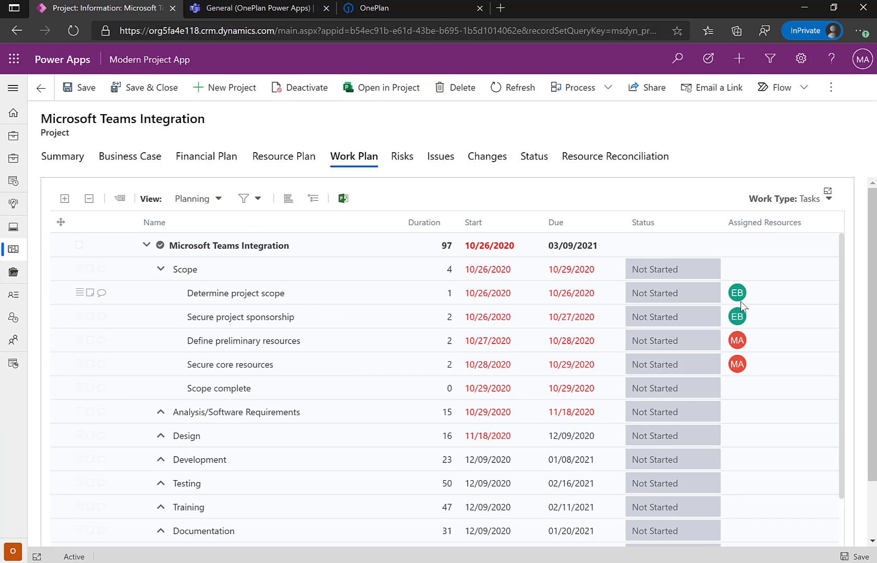
pyautogui.moveTo(738, 344)
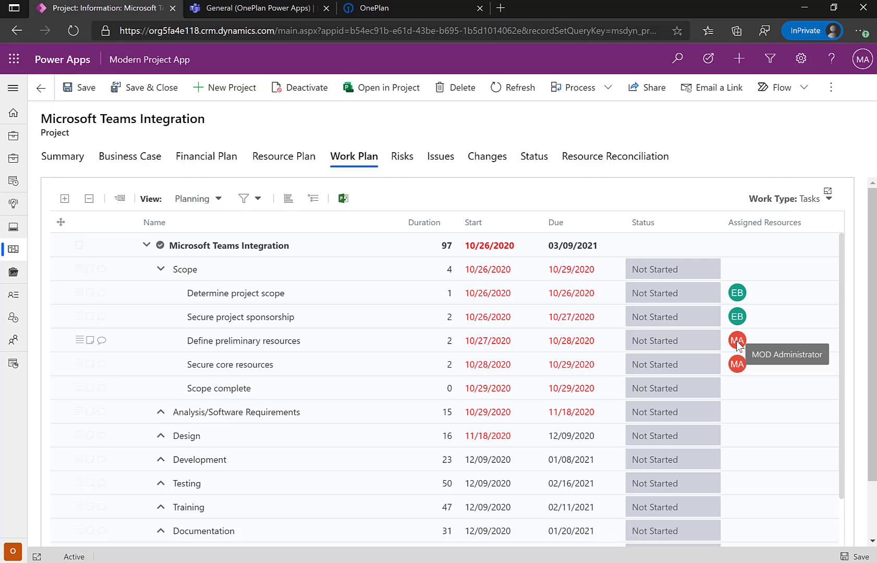
# Look at the work plan's Gantt chart and the comments of the Determine project scope task, closing both.
pyautogui.click(288, 199)
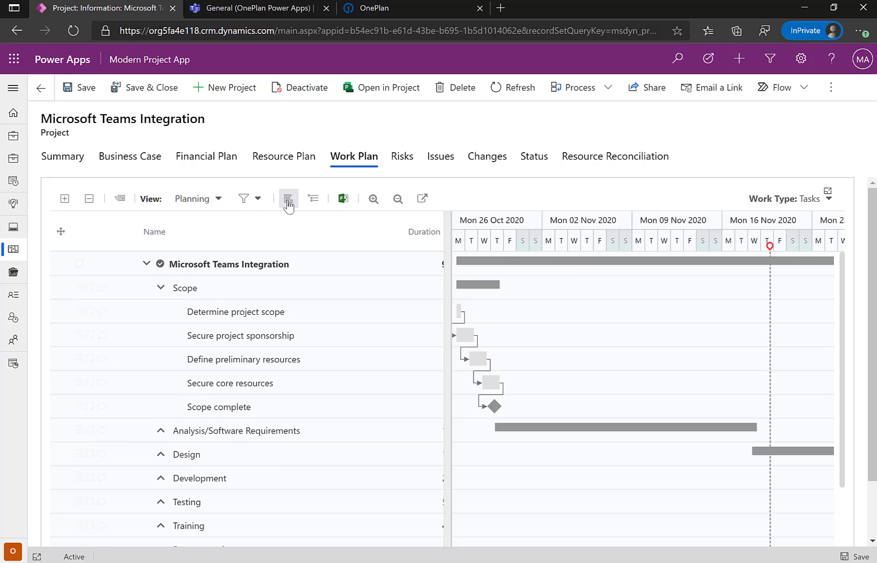
pyautogui.click(287, 200)
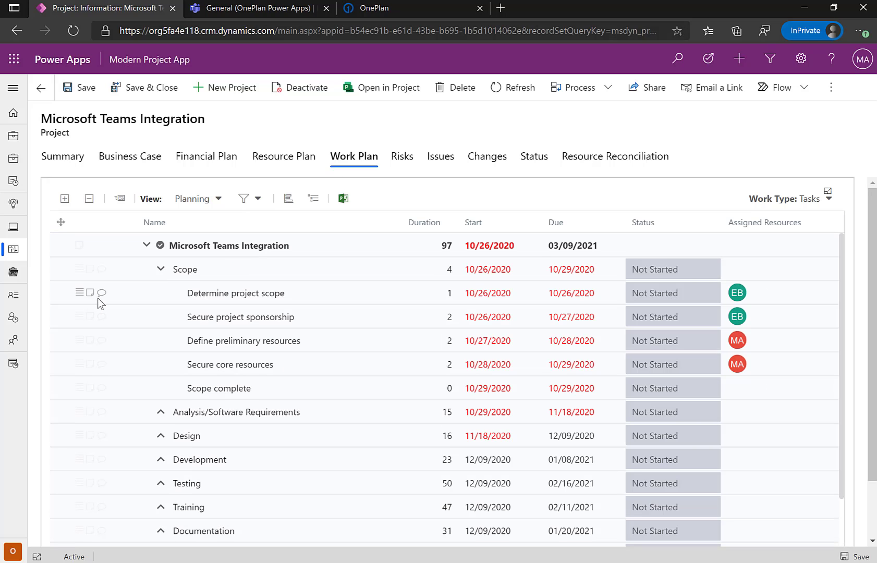
pyautogui.click(102, 294)
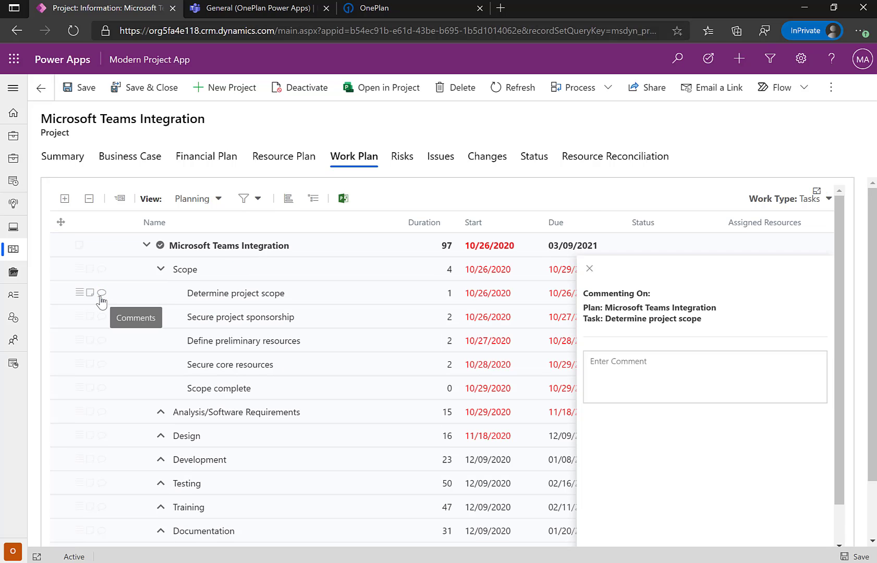
pyautogui.click(355, 230)
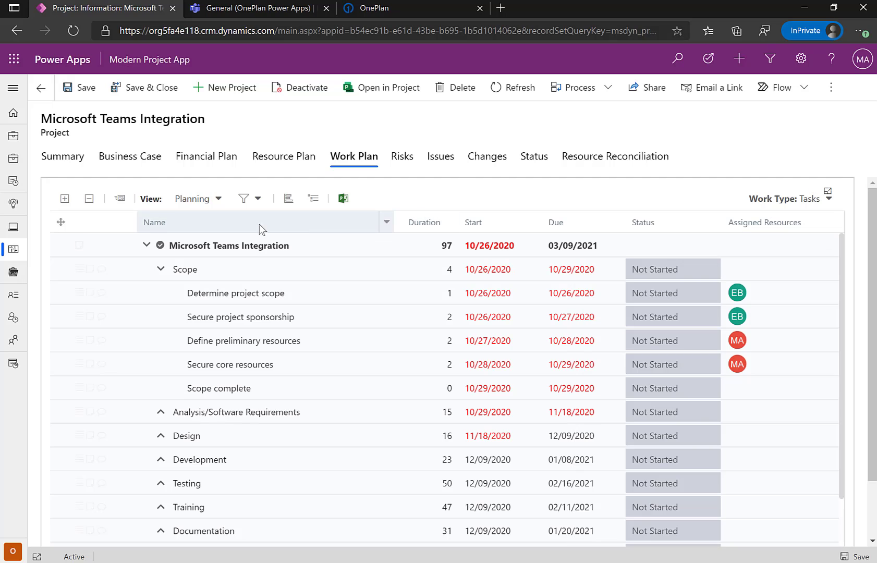
# Review the work plan in the Effort view and return to the Planning view.
pyautogui.click(201, 199)
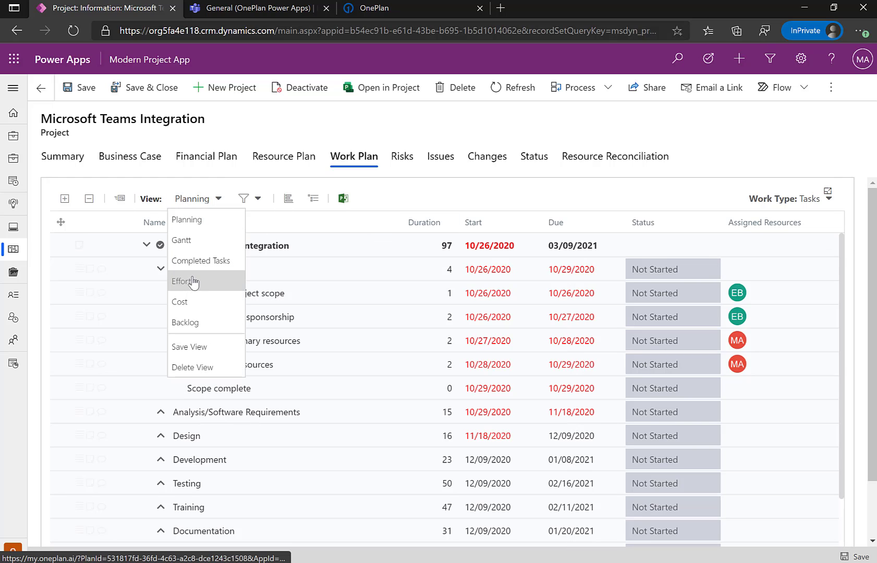
pyautogui.click(200, 272)
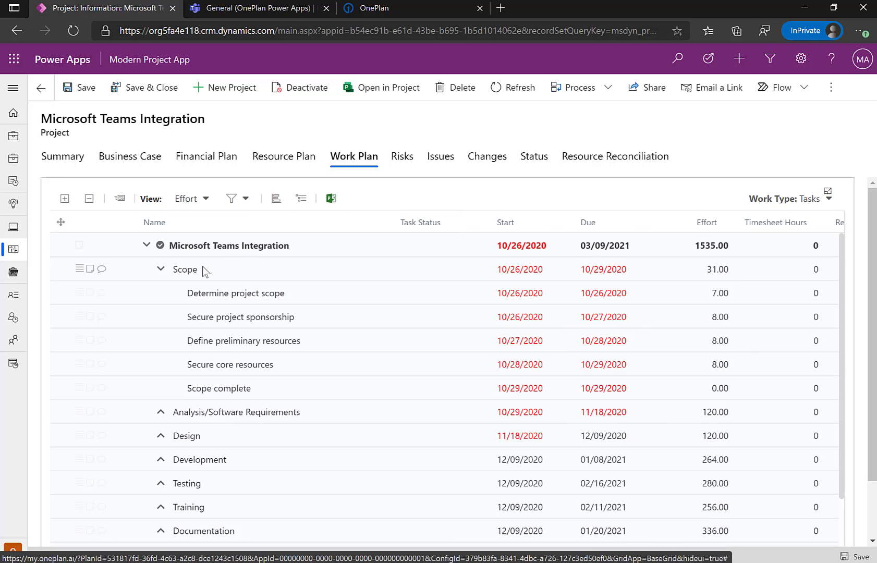
pyautogui.click(203, 206)
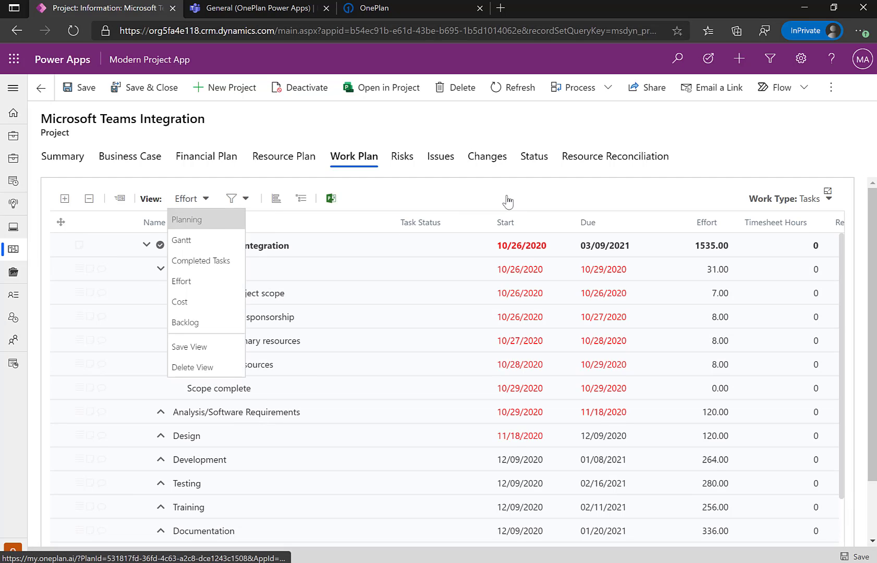
pyautogui.press('Return')
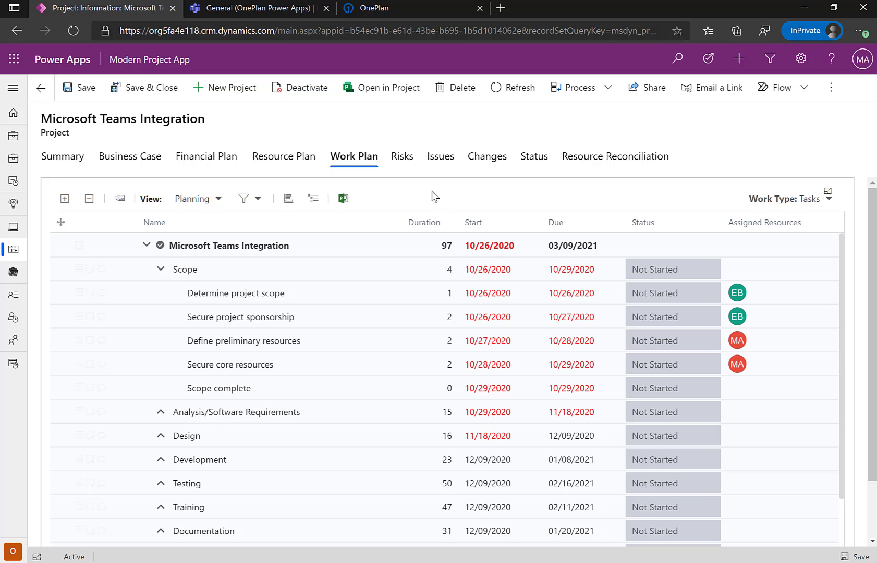
# Import the project's resource plan from Resource Schedule and check the monthly capacity of the over-allocated resources.
pyautogui.click(308, 164)
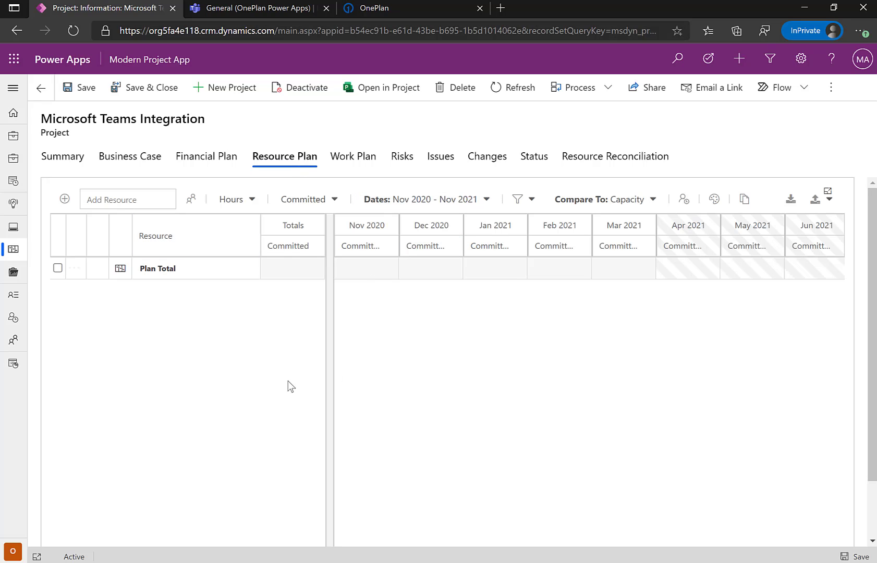
pyautogui.click(790, 204)
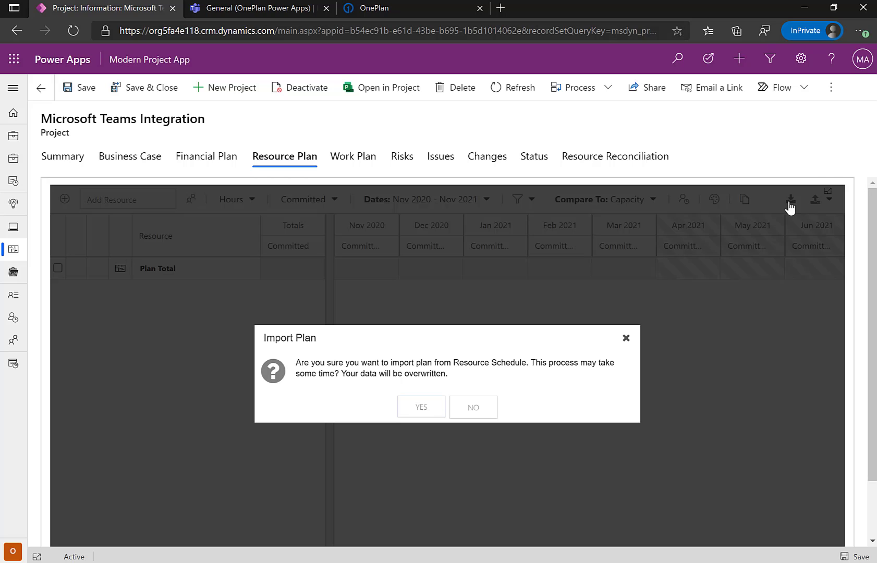
pyautogui.click(417, 412)
pyautogui.moveTo(485, 353)
pyautogui.moveTo(364, 328)
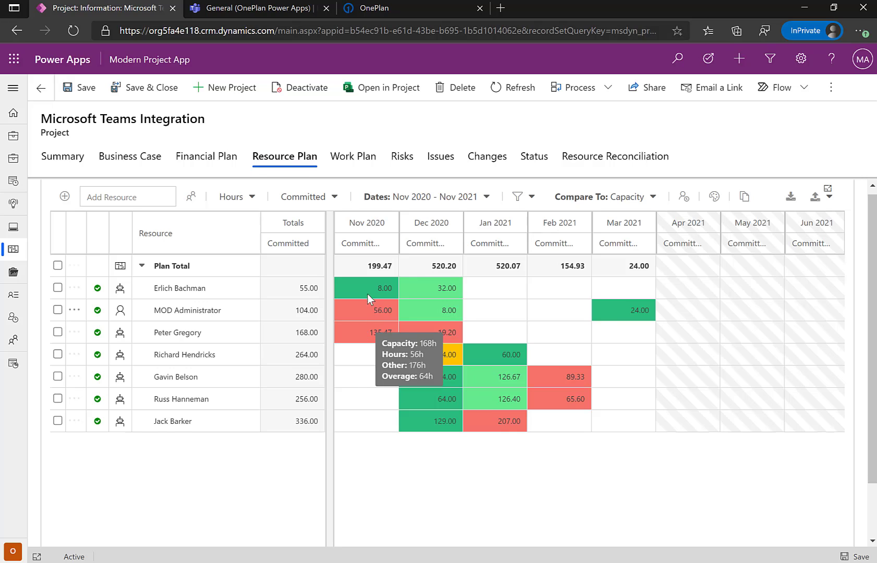
pyautogui.moveTo(379, 311)
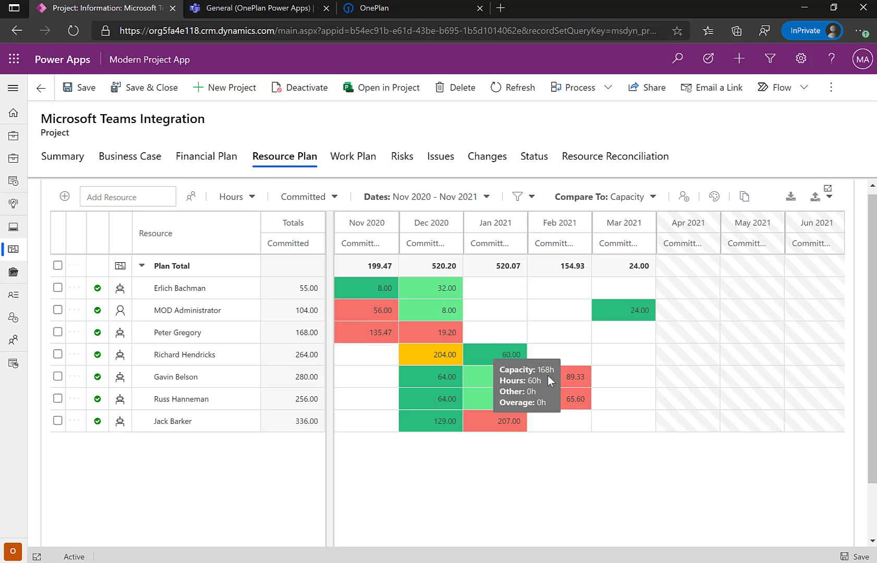
# Find candidate resources by current plan, examine which projects use MOD Administrator's availability, and close the candidates list.
pyautogui.click(192, 199)
pyautogui.click(138, 396)
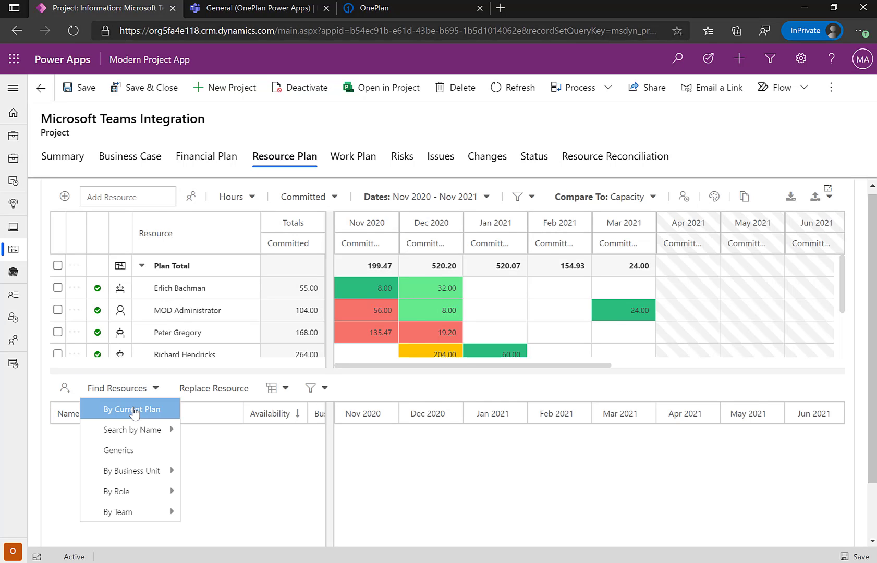
pyautogui.click(137, 409)
pyautogui.click(397, 467)
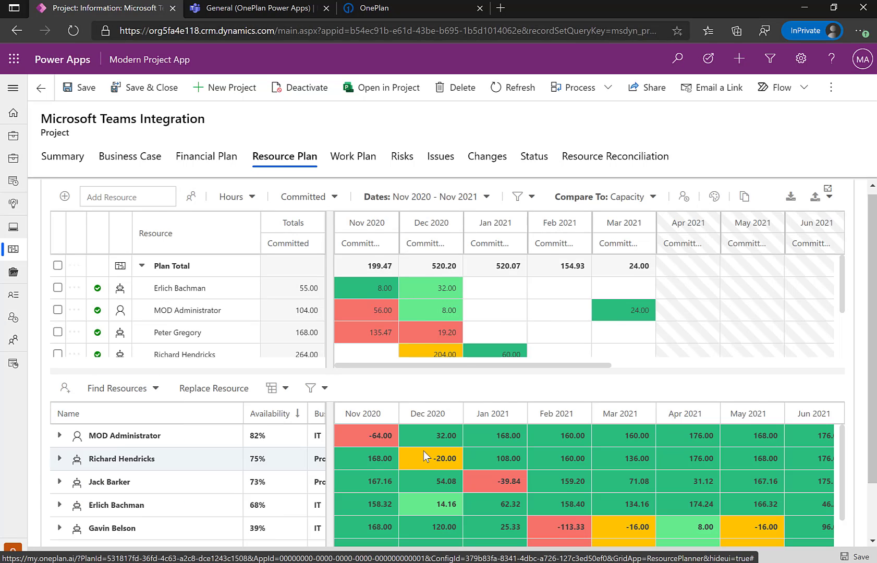
pyautogui.click(59, 435)
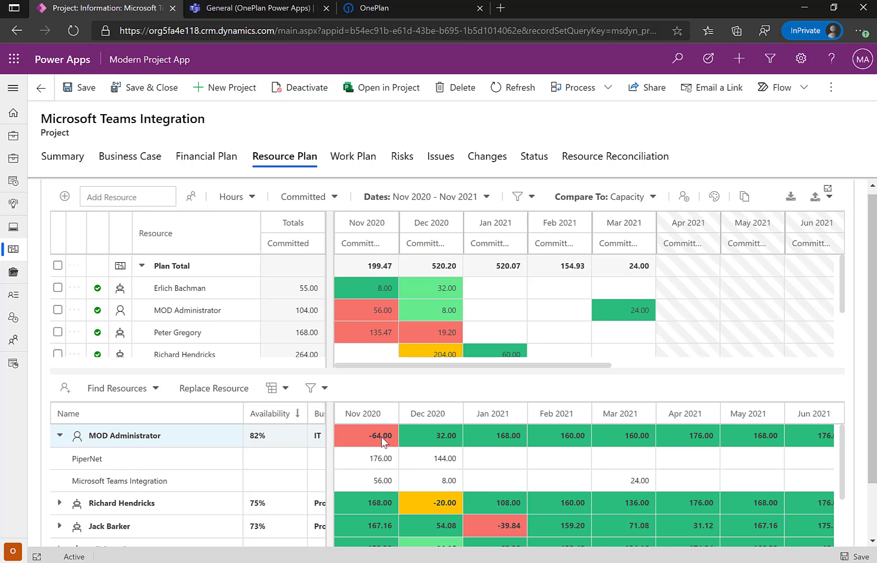
pyautogui.click(60, 435)
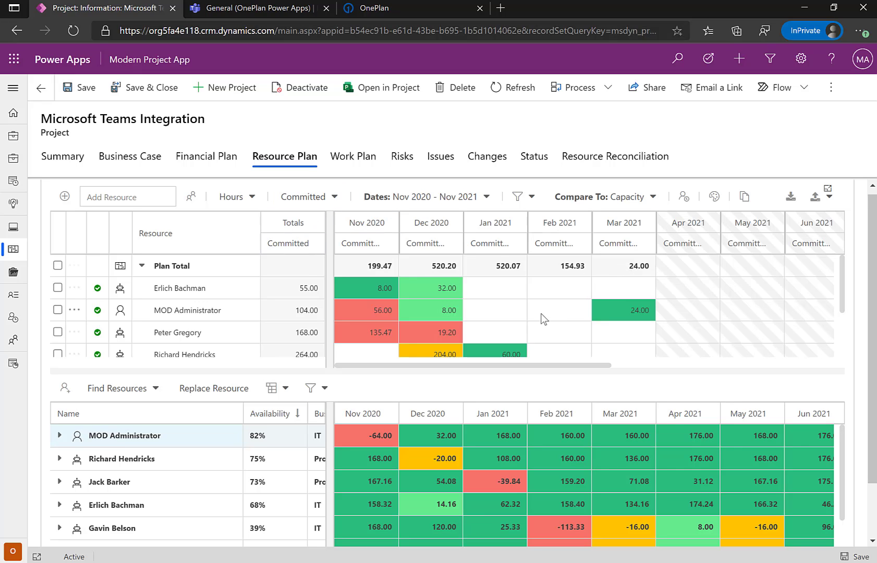
pyautogui.click(191, 196)
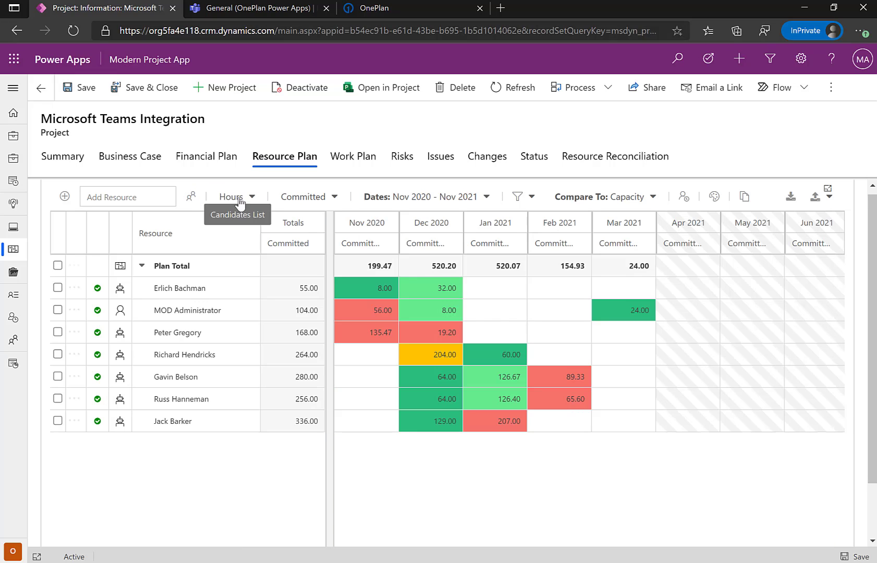
# Import the labor costs into the Budget of the project's financial plan.
pyautogui.click(218, 159)
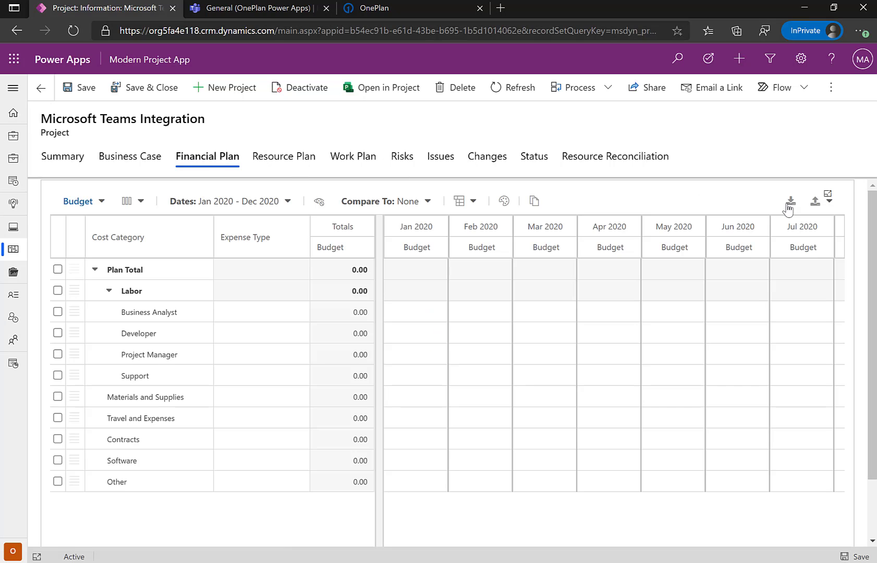
pyautogui.click(791, 208)
pyautogui.click(435, 414)
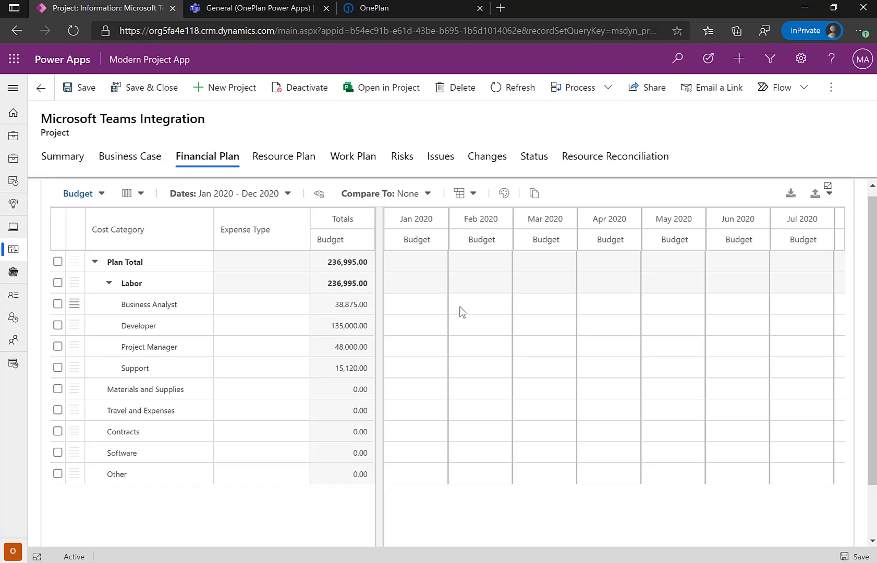
# Show the financial plan for Jan 2021 - Dec 2021 and expand the site navigation.
pyautogui.click(235, 203)
pyautogui.click(229, 285)
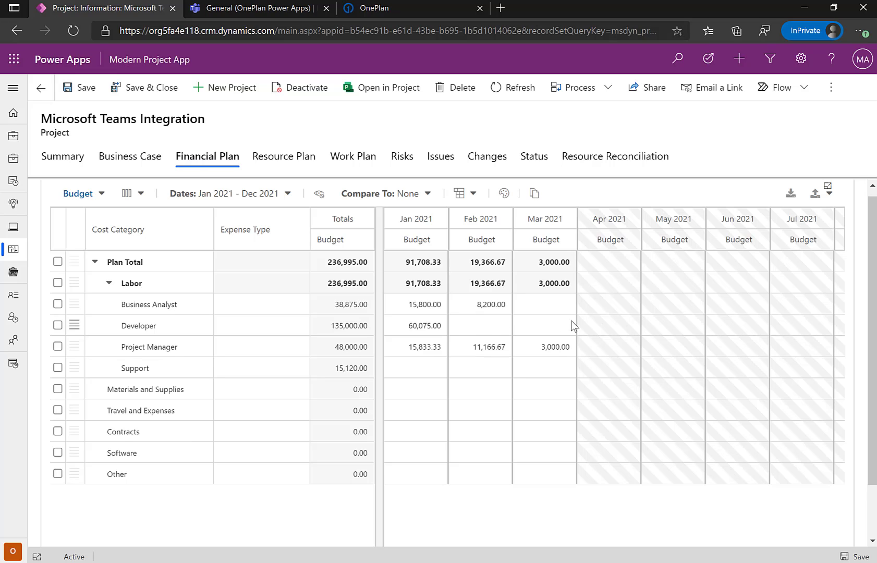
pyautogui.click(13, 89)
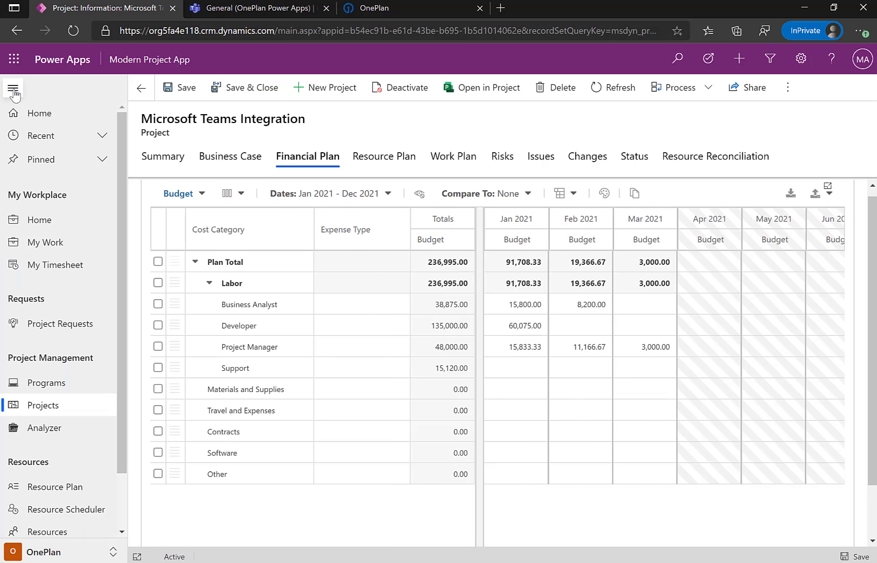
# In My Work, mark Define preliminary resources as completed and set the due date of Secure core resources to 11/05/2020.
pyautogui.click(45, 244)
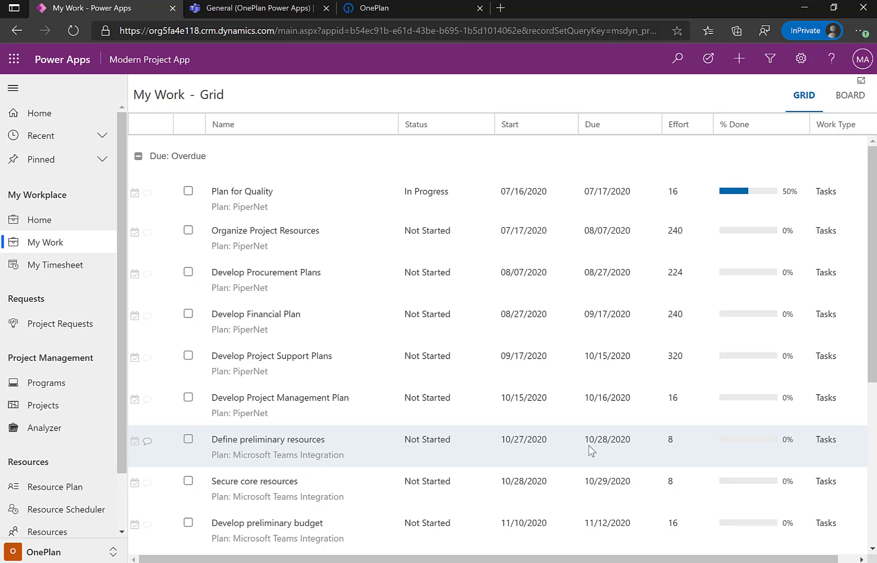
pyautogui.click(188, 440)
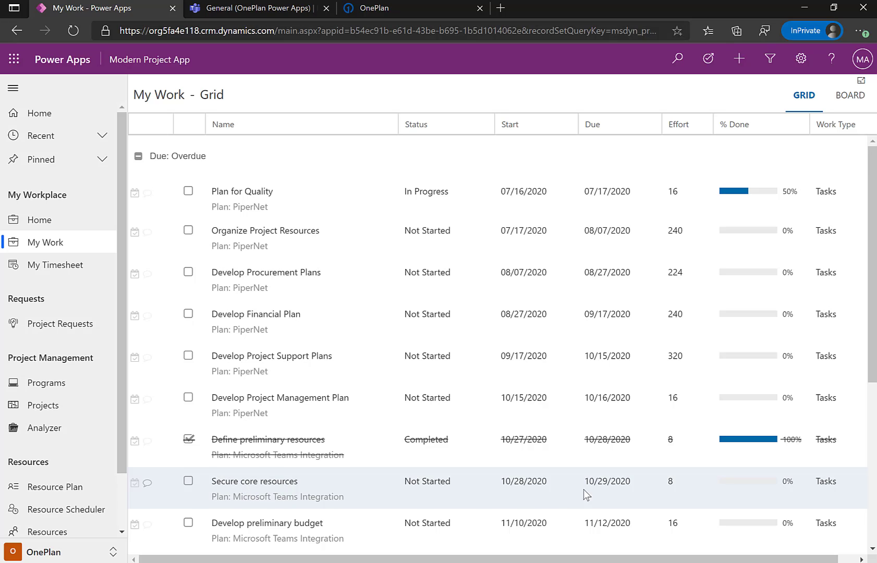
pyautogui.click(606, 489)
pyautogui.click(651, 489)
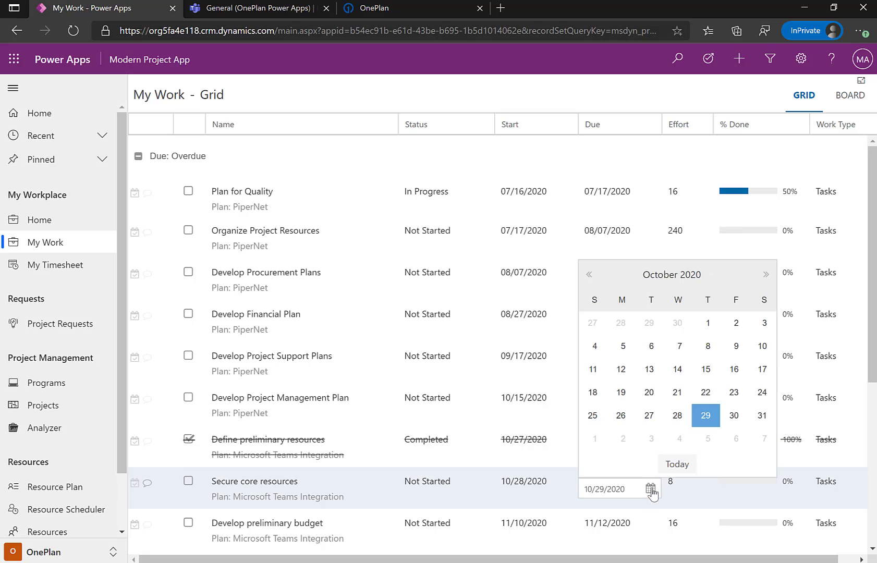
pyautogui.click(710, 440)
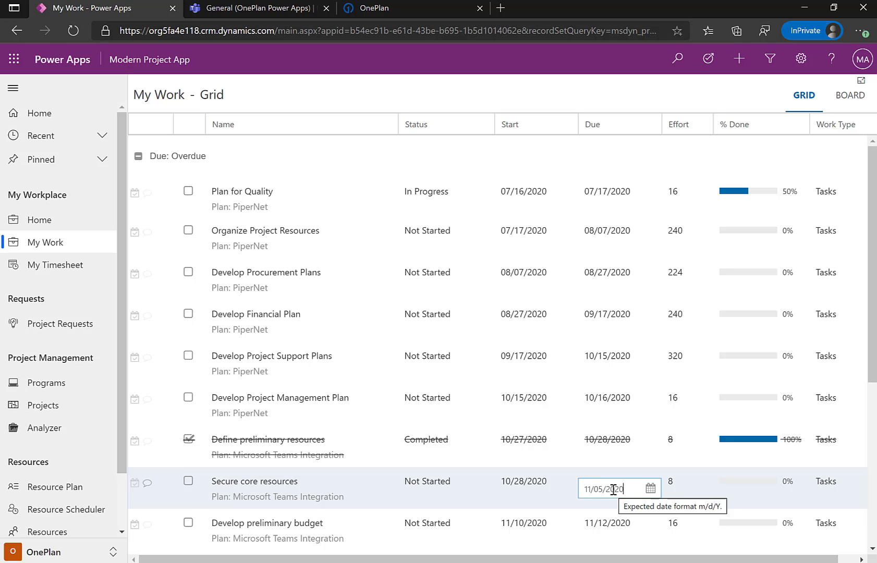
# Switch to Microsoft Teams Integration.mpp in Project Professional and retrieve the task updates from OnePlan.
pyautogui.moveTo(580, 562)
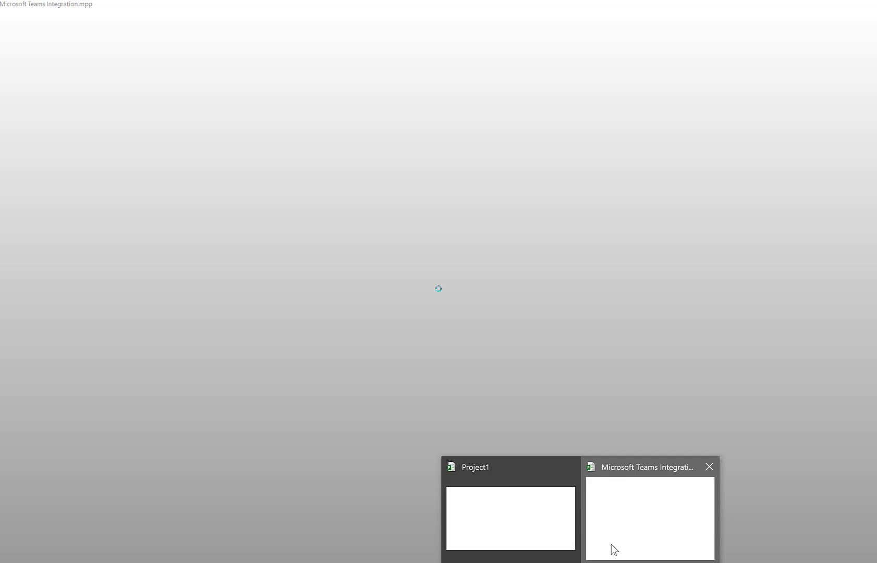
pyautogui.click(612, 544)
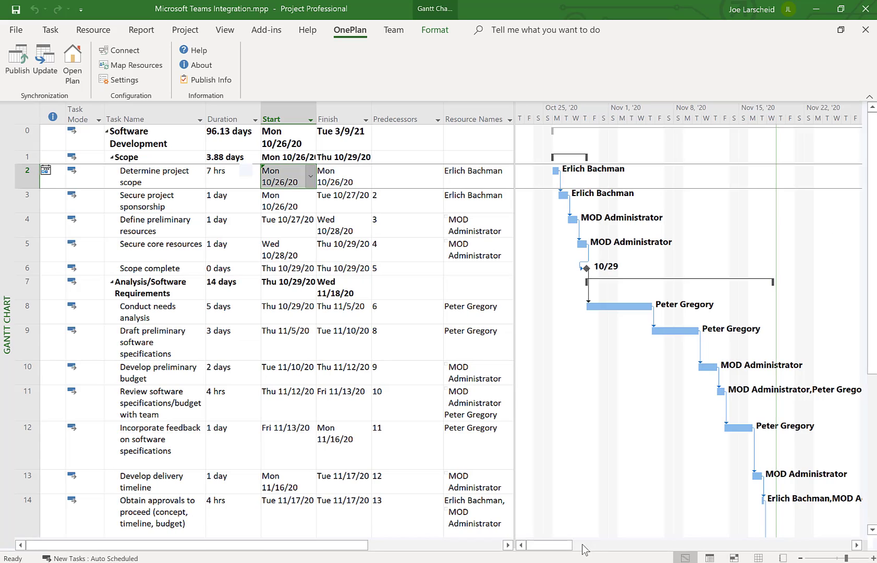
pyautogui.click(52, 73)
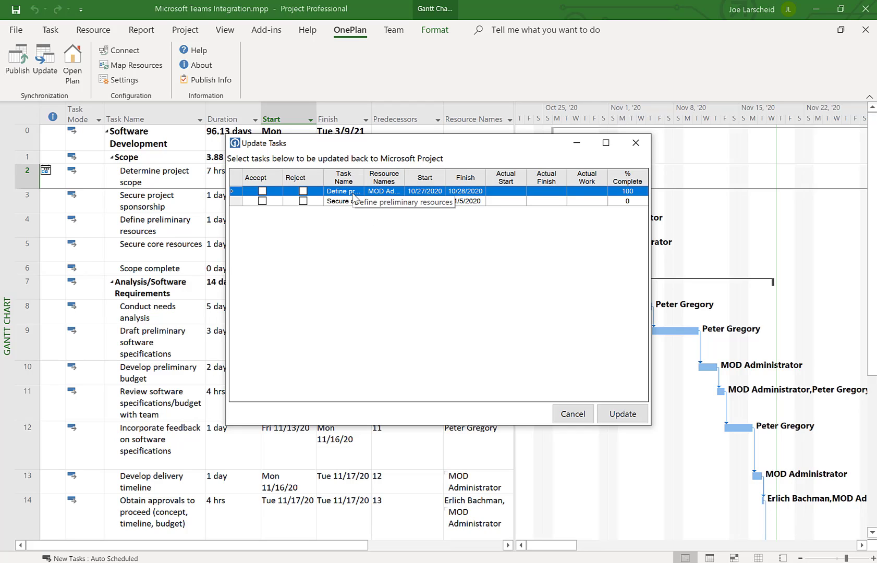
# Review the change details of the Define preliminary resources and Secure core resources updates, closing each details window.
pyautogui.doubleClick(354, 196)
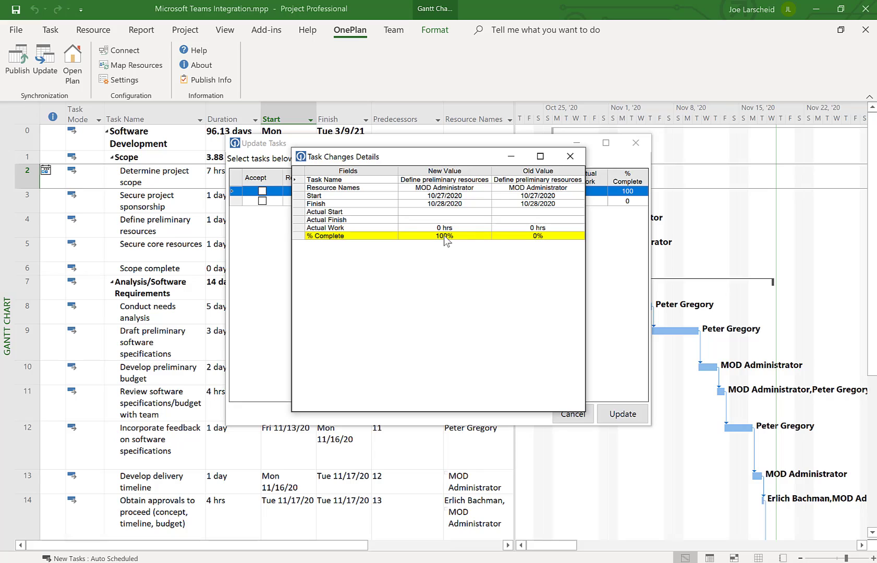
pyautogui.click(571, 156)
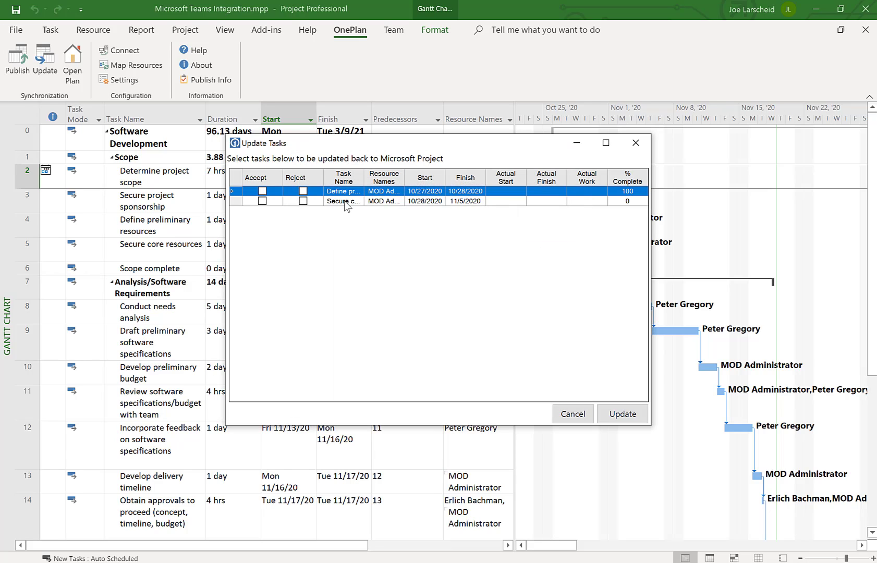
pyautogui.click(346, 202)
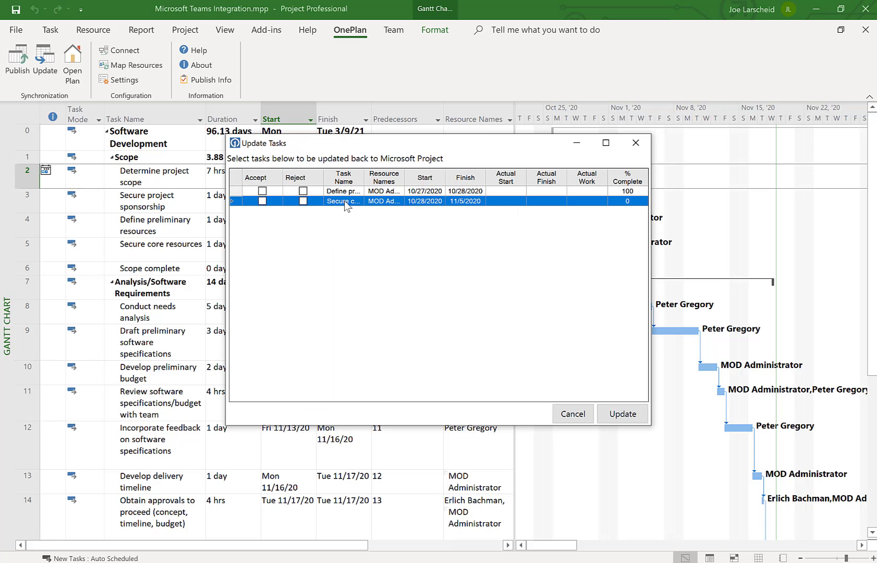
pyautogui.doubleClick(345, 203)
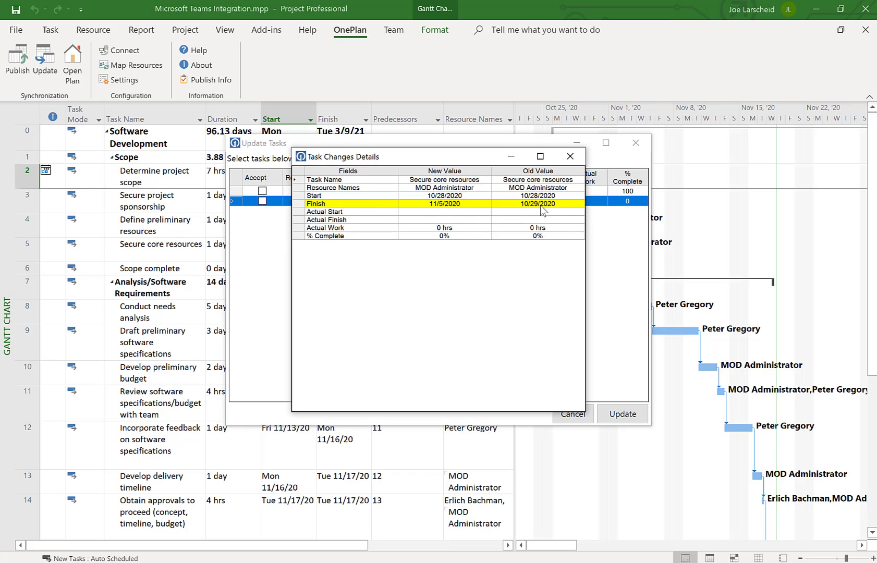
pyautogui.click(566, 157)
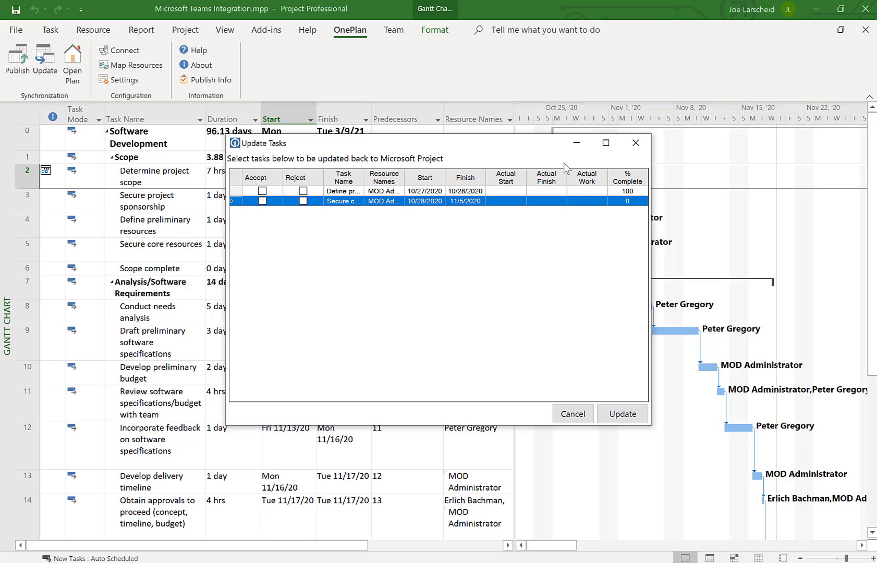
# Accept both task updates into the Microsoft Project schedule and decline republishing the tasks to OnePlan.
pyautogui.click(262, 191)
pyautogui.click(263, 201)
pyautogui.click(634, 415)
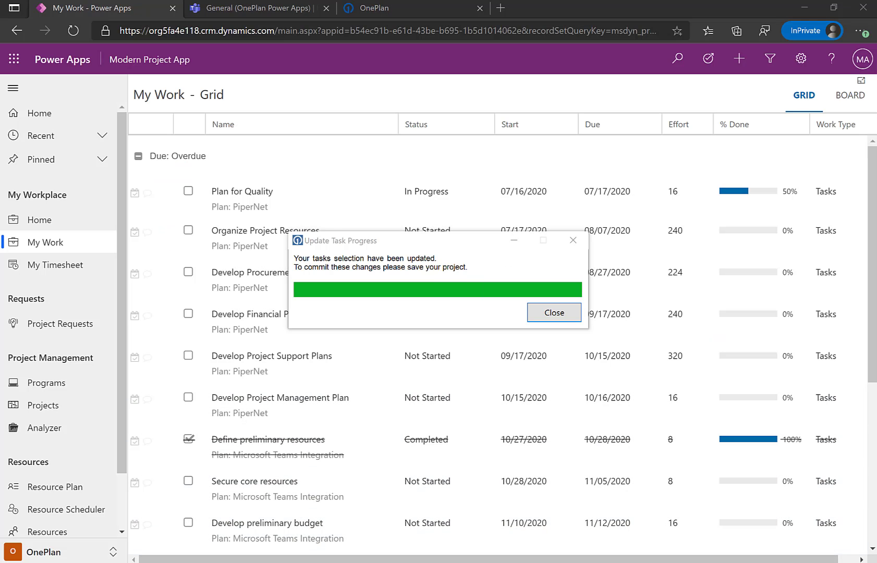
pyautogui.click(555, 313)
pyautogui.moveTo(715, 547)
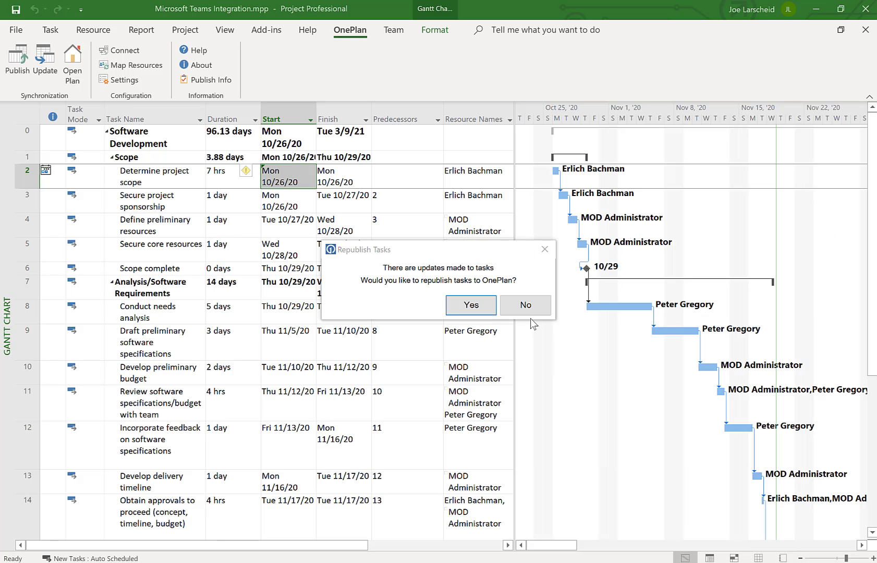
pyautogui.click(526, 305)
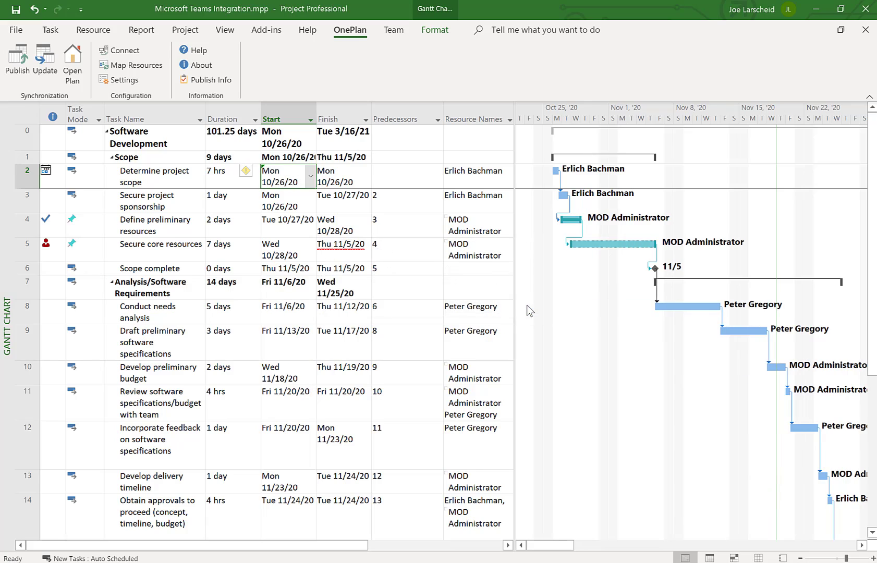